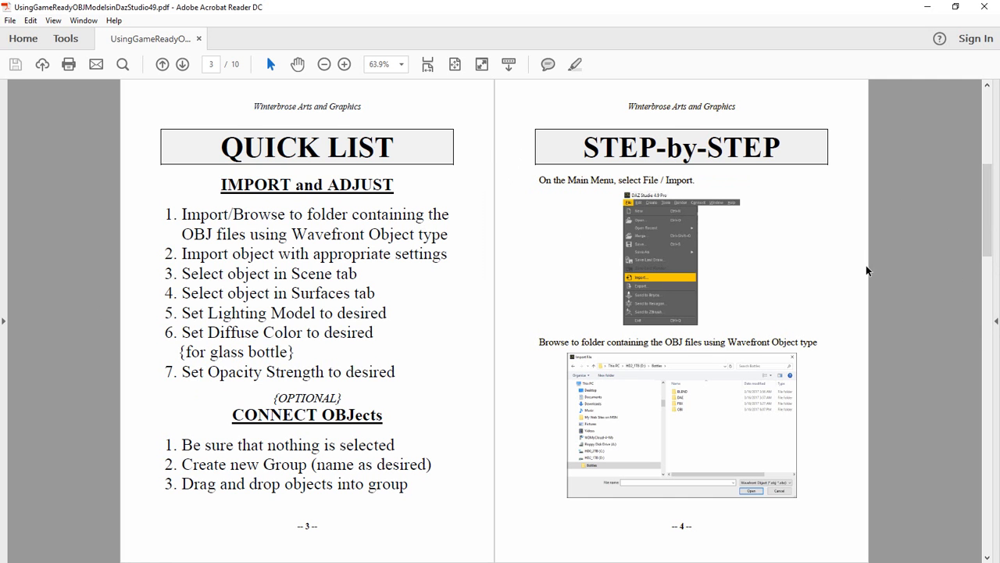
# Review the PDF guide's quick list and step-by-step pages, and the import instruction in the quick reference sheet
pyautogui.click(988, 286)
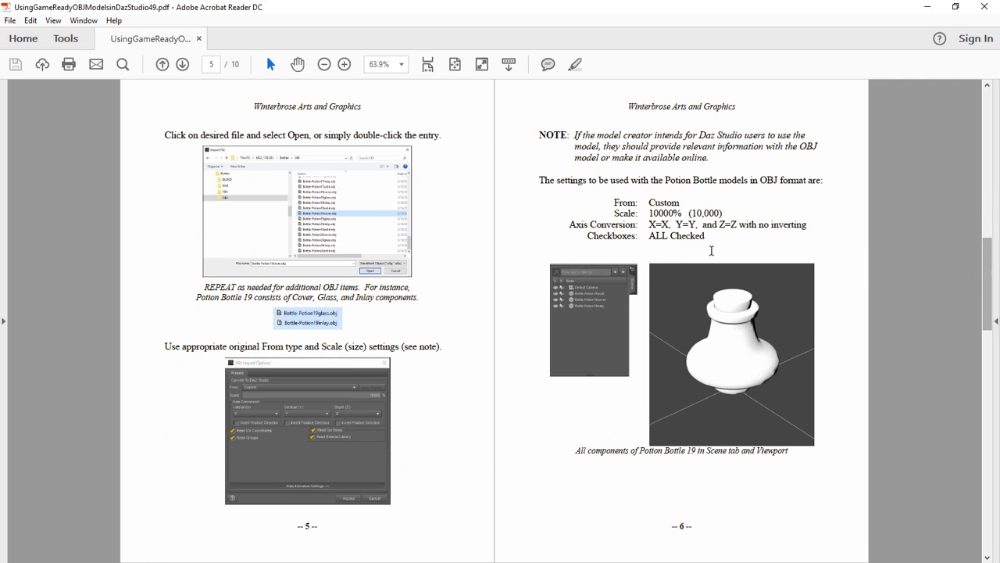
pyautogui.click(991, 366)
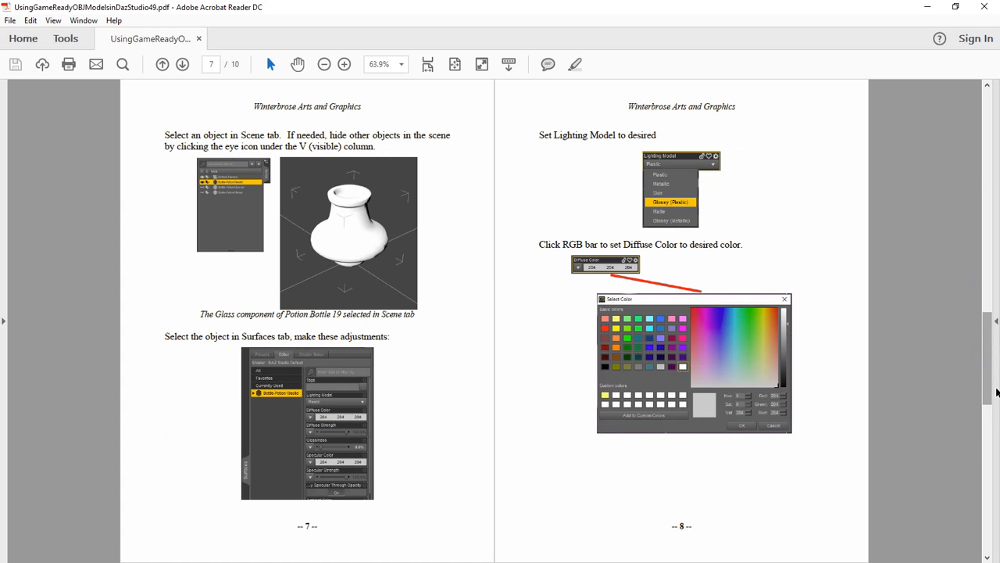
pyautogui.click(990, 441)
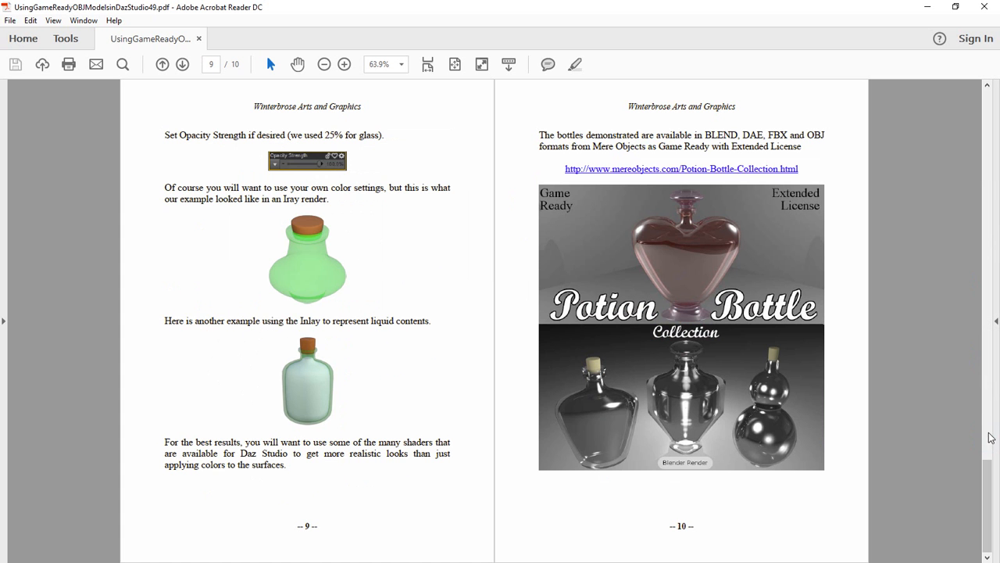
pyautogui.click(989, 142)
pyautogui.click(989, 137)
pyautogui.click(992, 121)
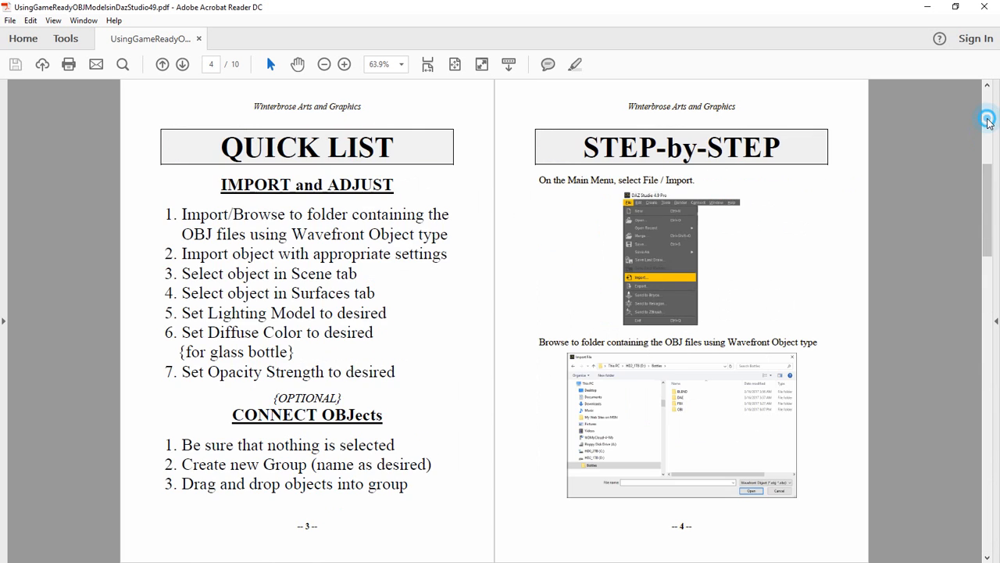
pyautogui.click(993, 105)
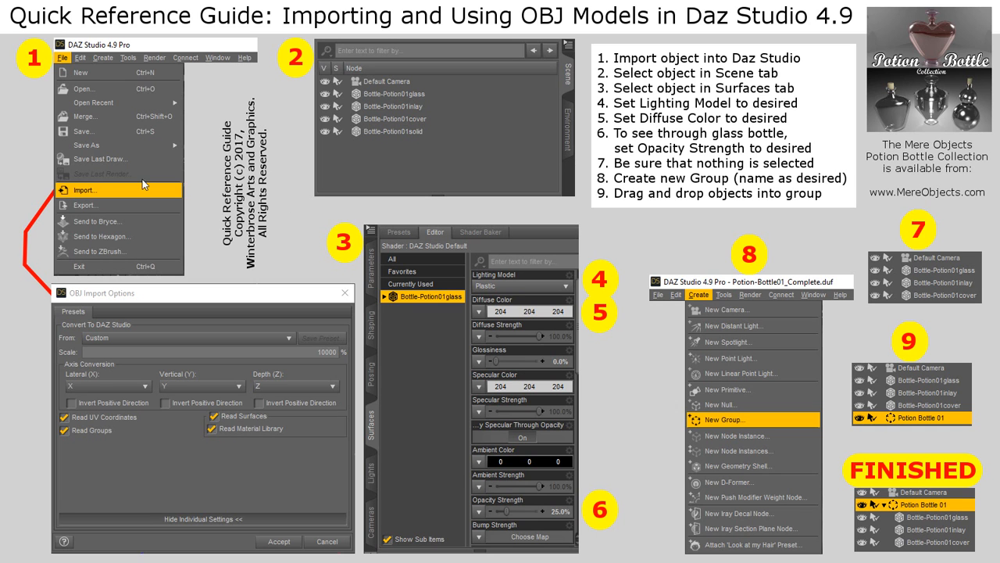
pyautogui.moveTo(598, 53); pyautogui.dragTo(814, 70)
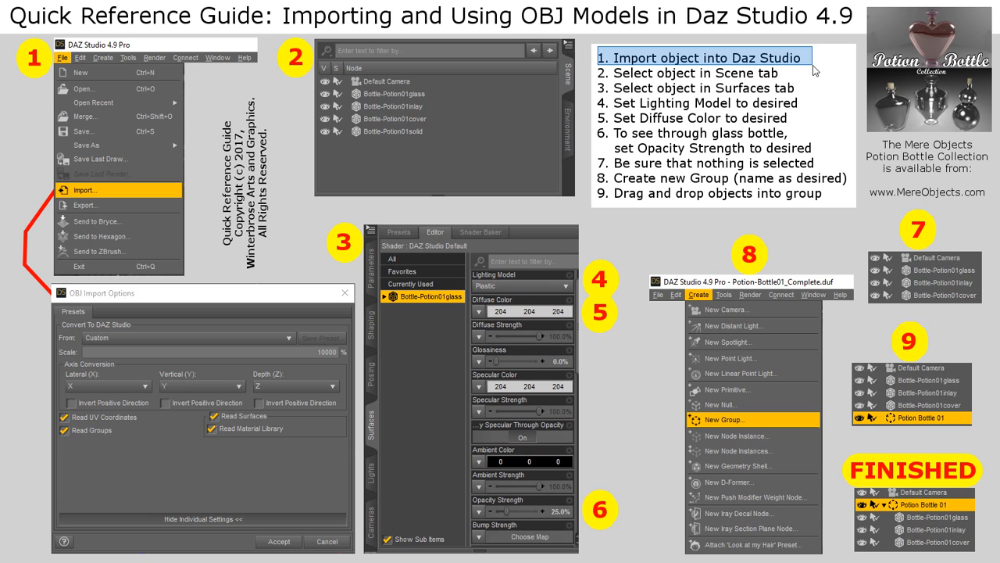
pyautogui.click(814, 71)
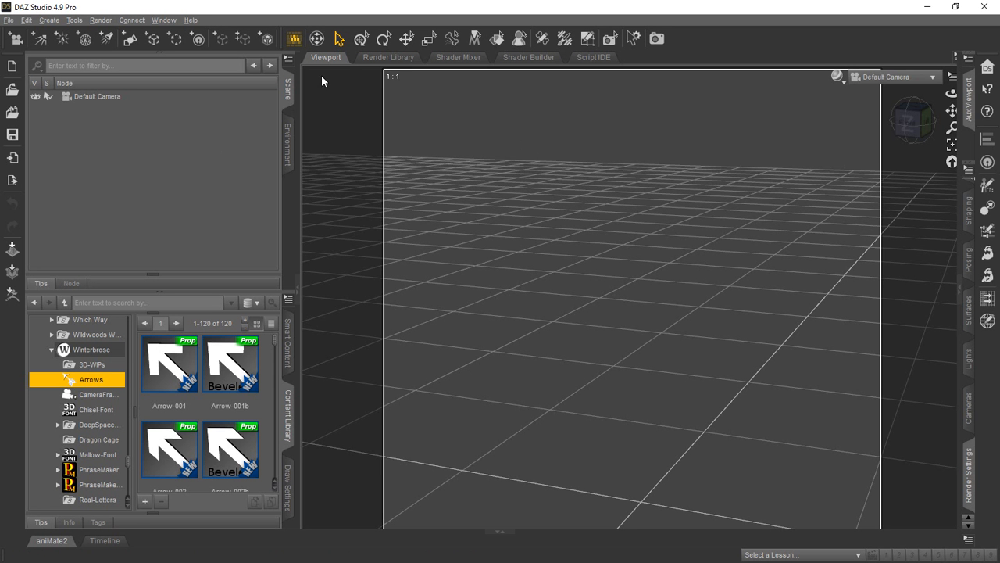
# Start a file import in DAZ Studio and browse to the OBJ folder inside Bottles on drive D
pyautogui.click(9, 21)
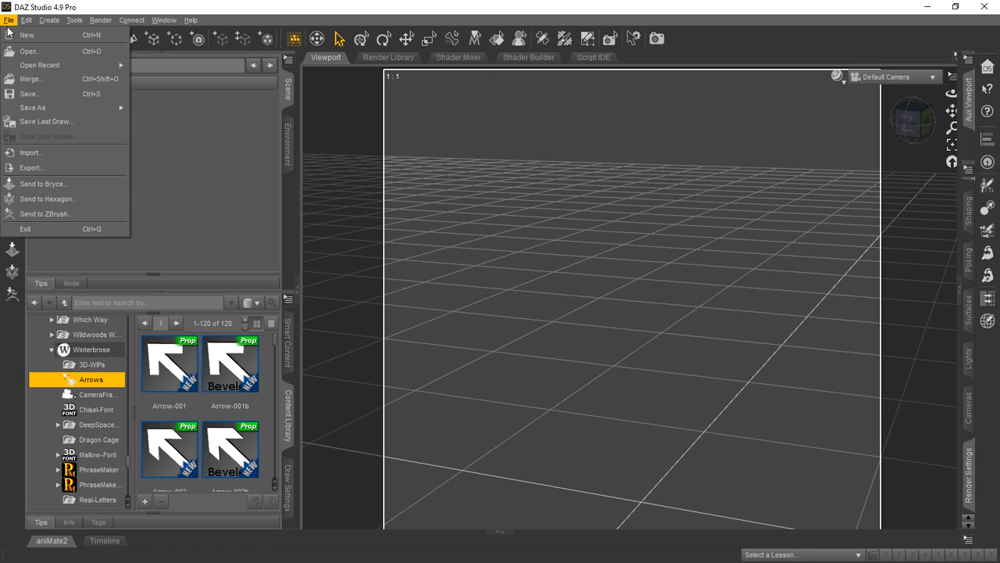
pyautogui.click(36, 152)
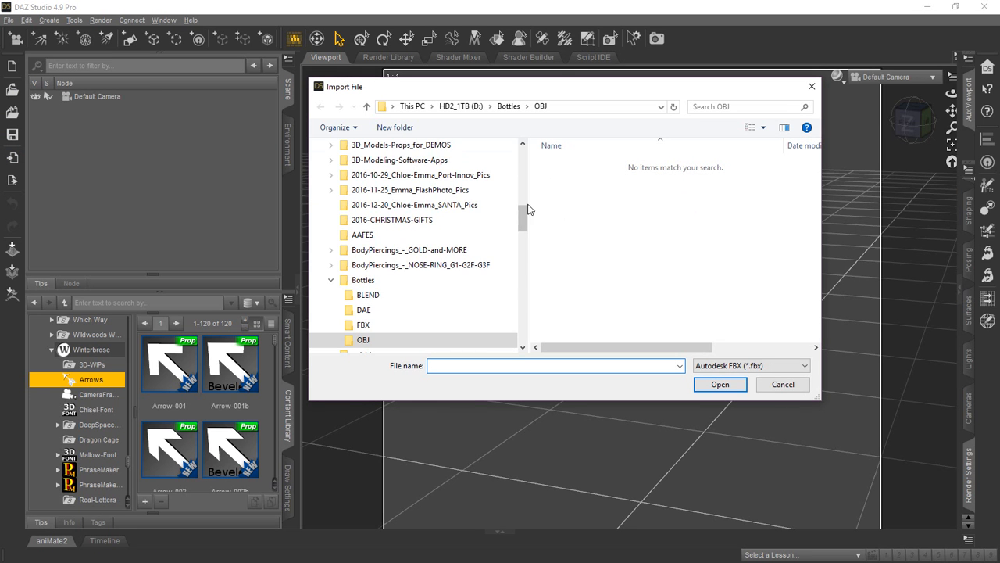
pyautogui.scroll(10, 527, 208)
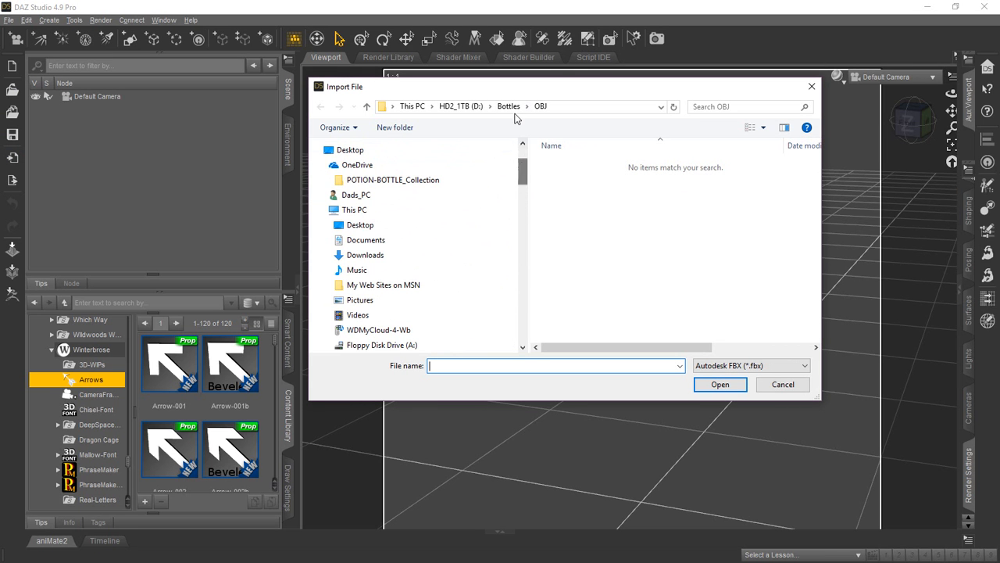
pyautogui.click(528, 171)
pyautogui.moveTo(524, 179); pyautogui.dragTo(522, 231)
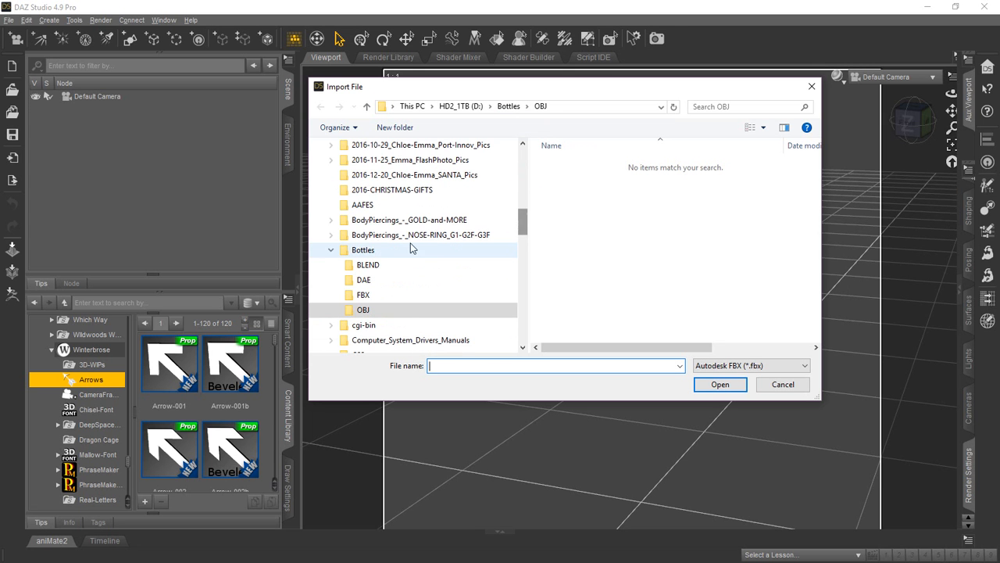
pyautogui.click(373, 251)
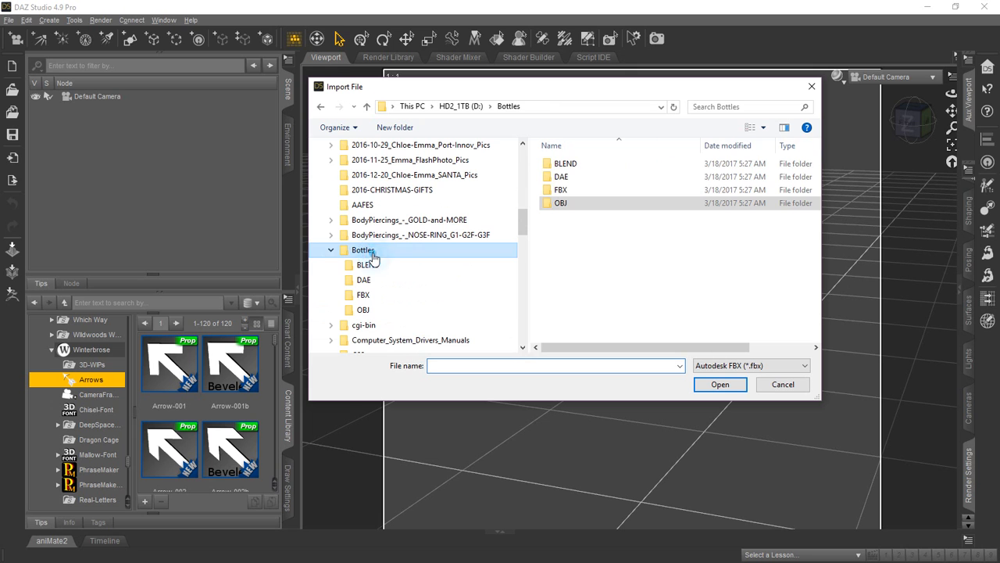
pyautogui.click(361, 311)
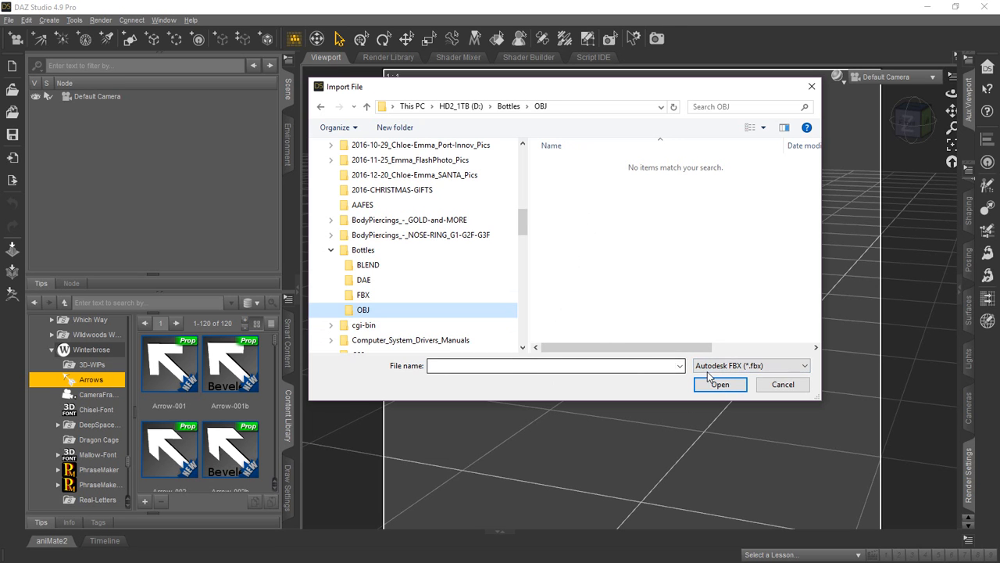
# Filter the import file list to the Wavefront Object (*.obj; *.obz) format
pyautogui.click(752, 366)
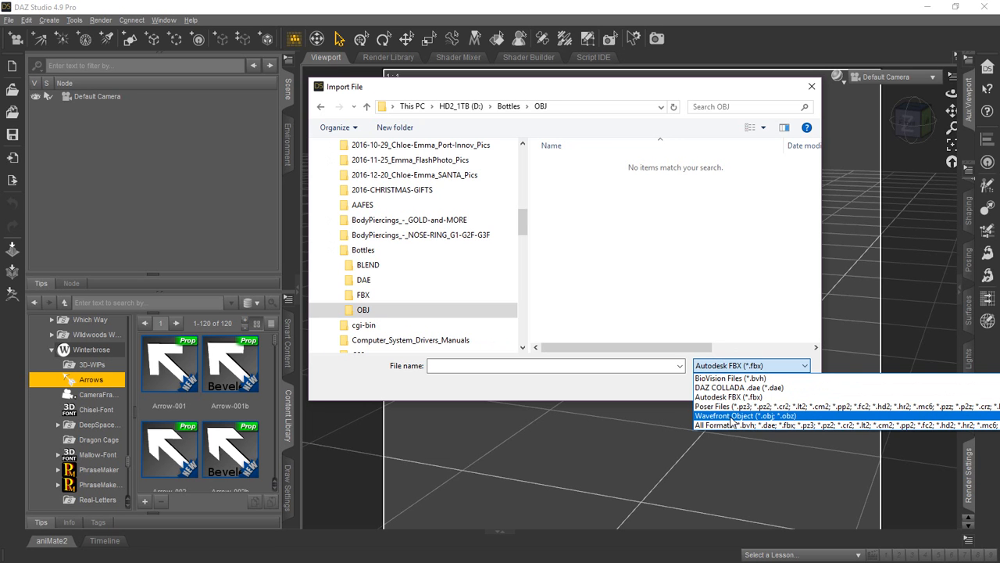
pyautogui.click(775, 424)
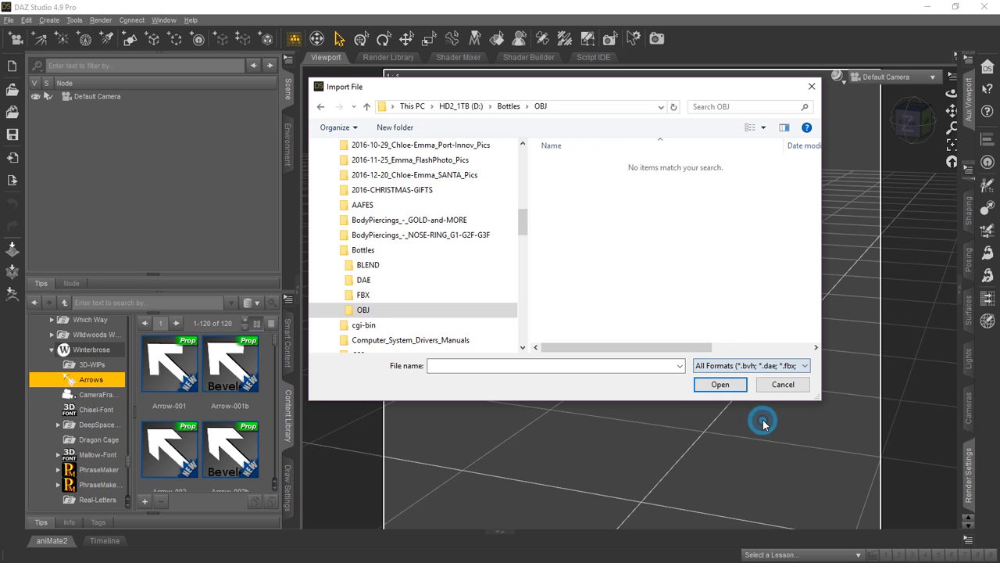
pyautogui.click(746, 365)
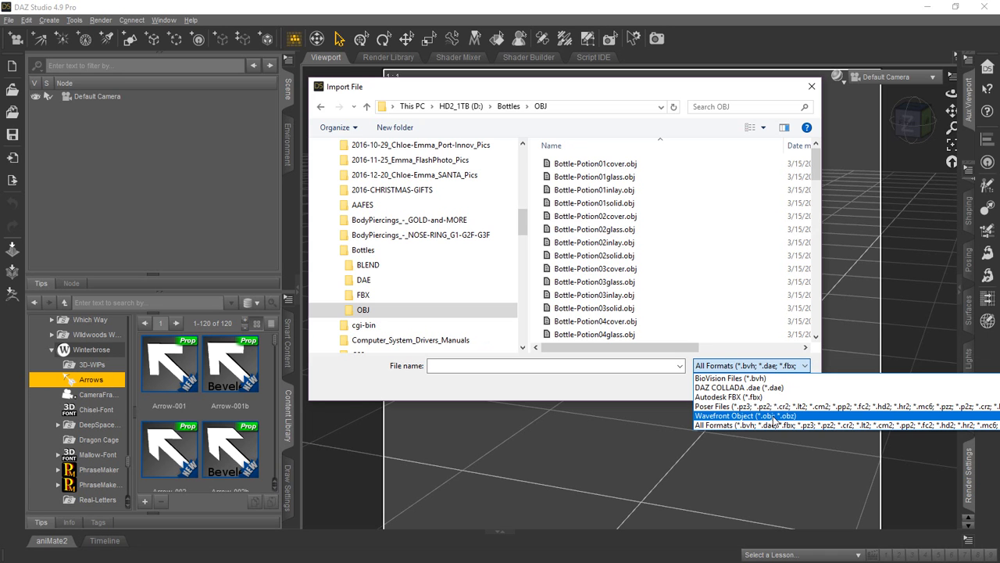
pyautogui.click(772, 416)
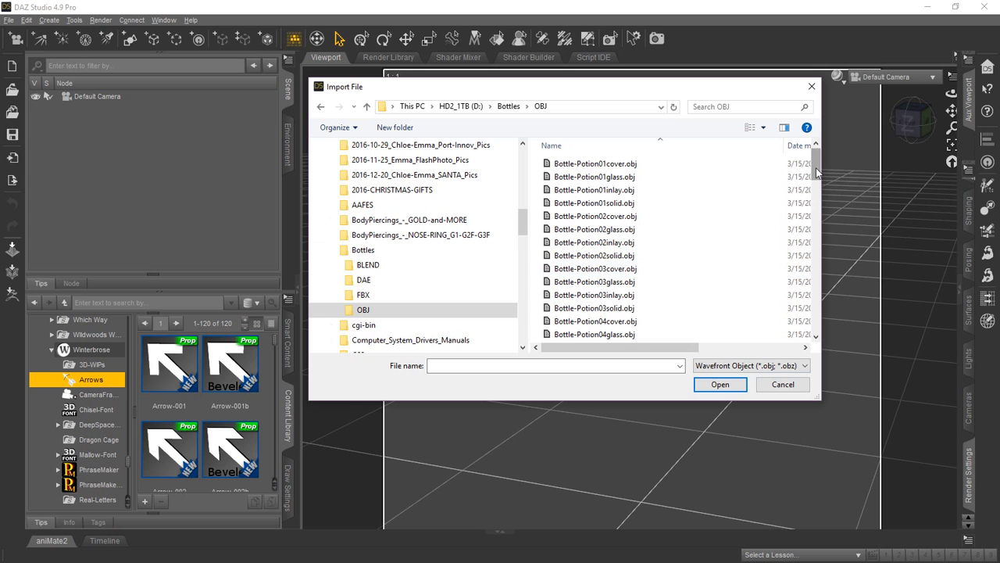
# Choose Bottle-Potion19glass.obj and open it for import
pyautogui.moveTo(816, 167); pyautogui.dragTo(825, 322)
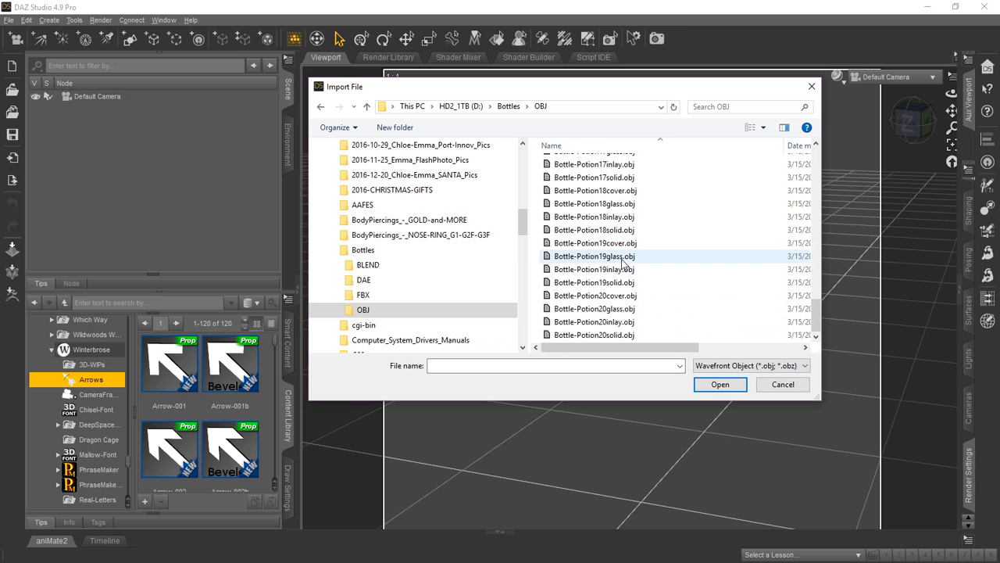
pyautogui.click(614, 243)
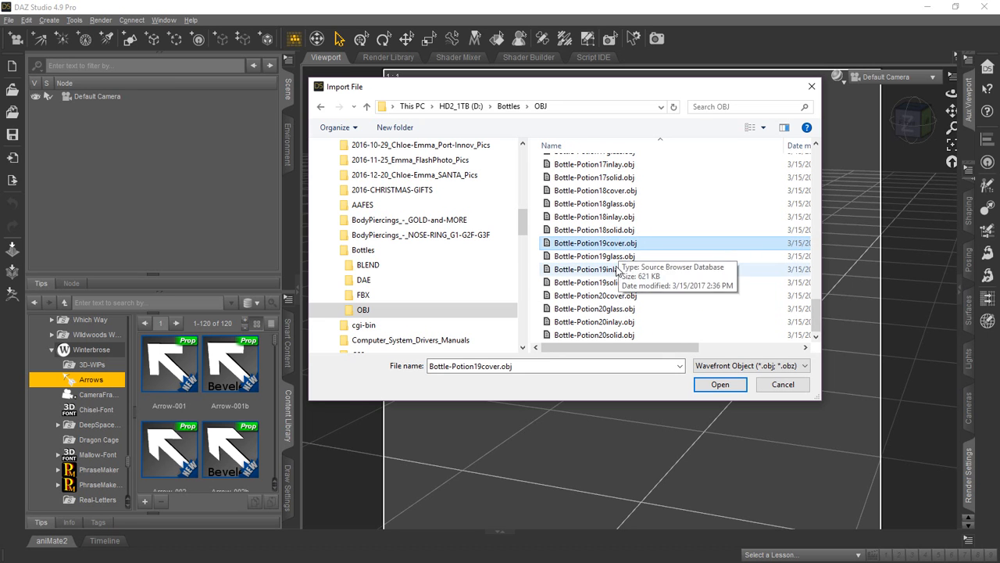
pyautogui.click(622, 269)
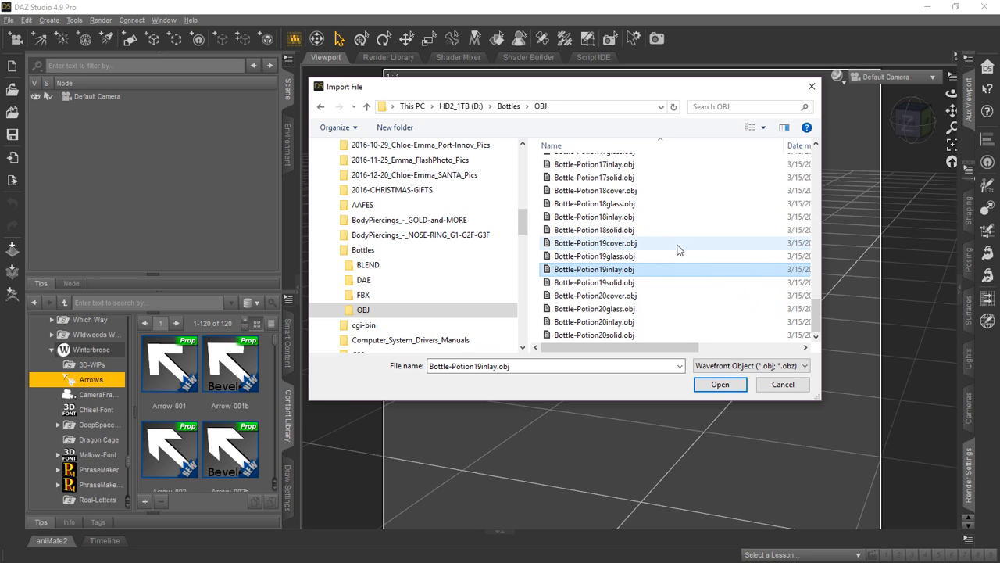
pyautogui.click(631, 257)
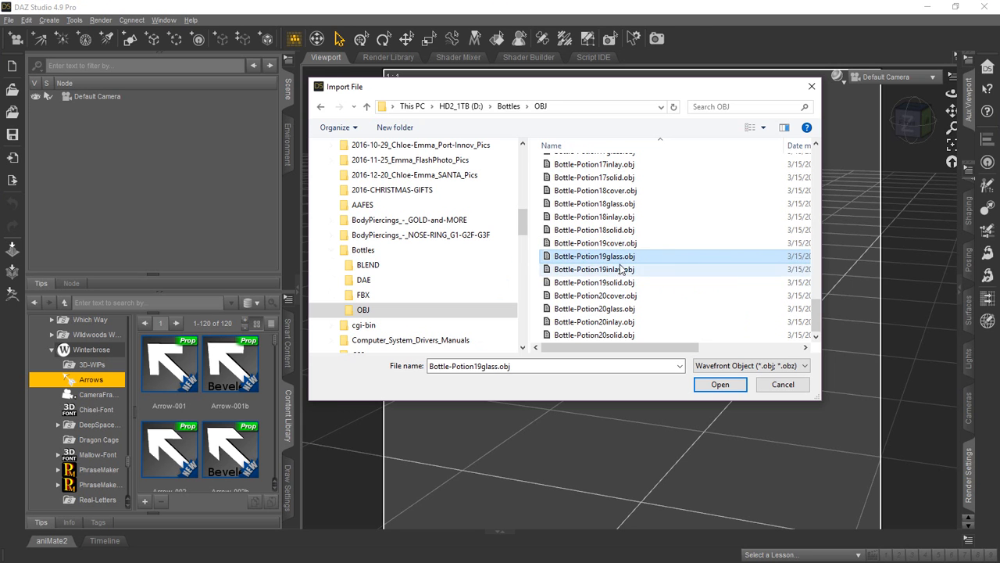
pyautogui.click(718, 386)
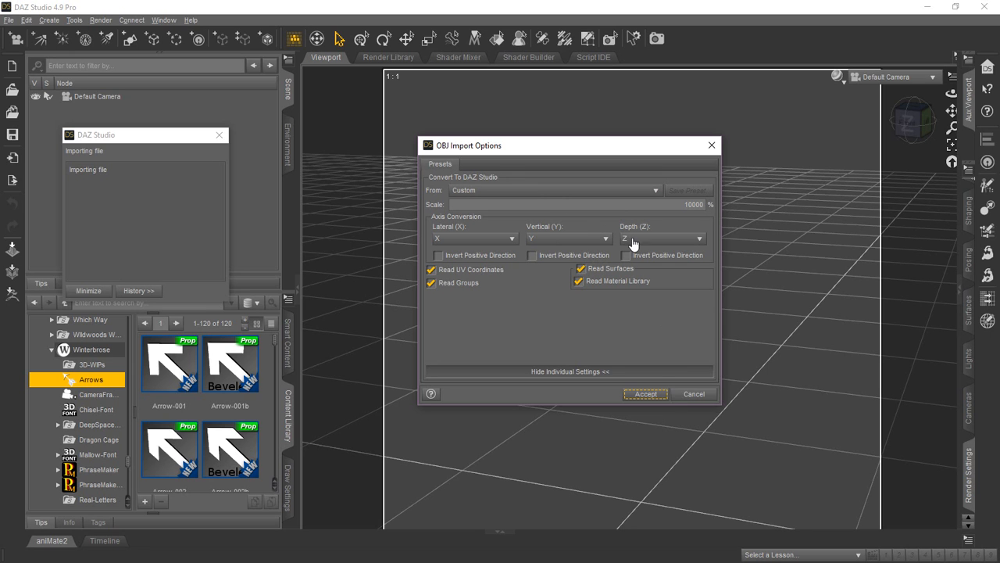
# Check the source presets and import the glass model with Custom settings at 10000% scale
pyautogui.click(510, 192)
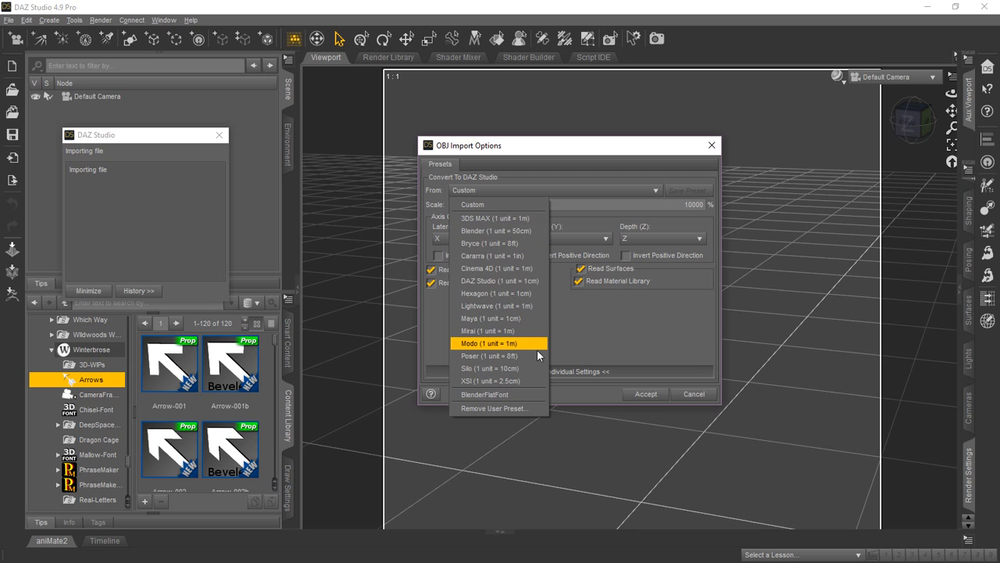
pyautogui.click(606, 307)
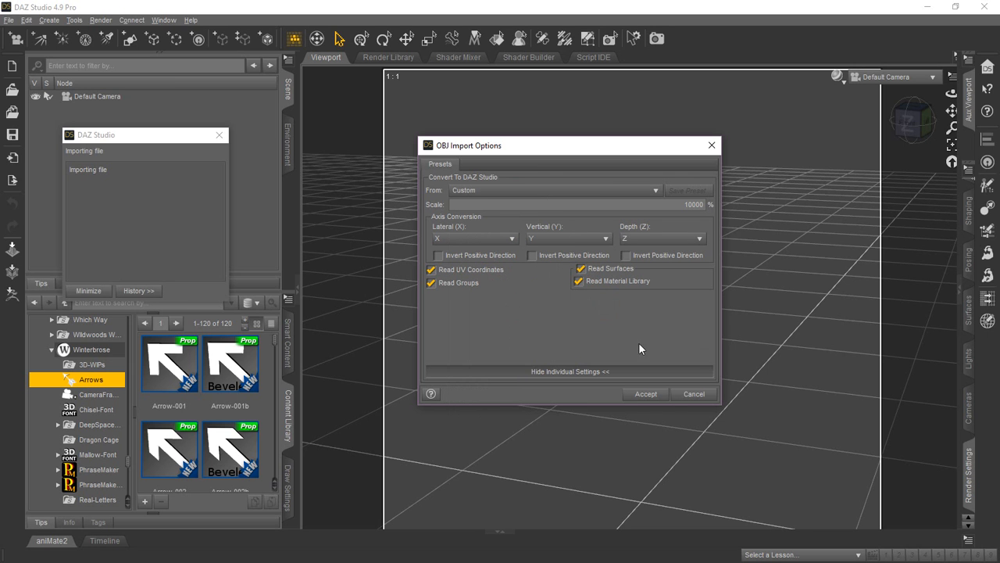
pyautogui.click(645, 395)
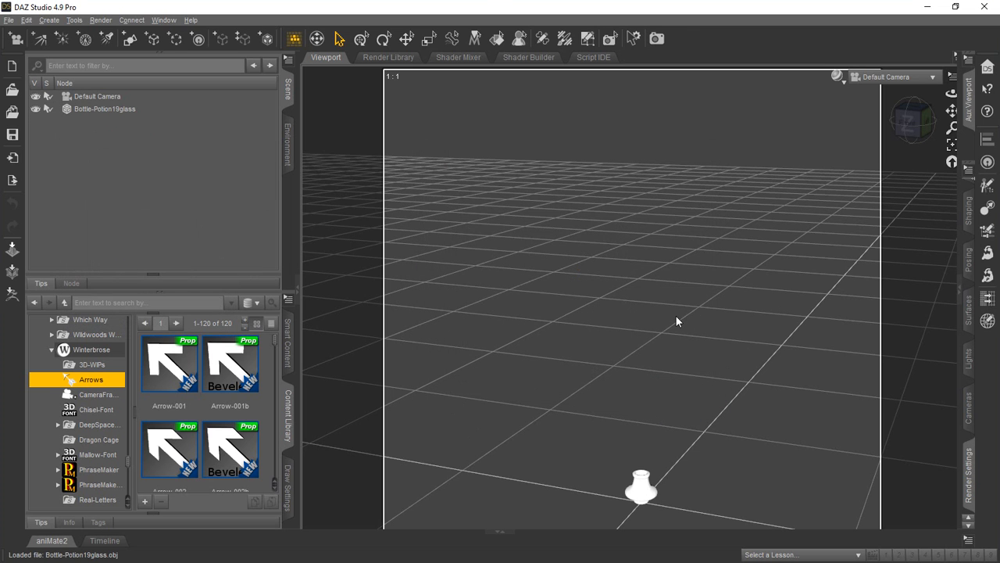
# Select the Bottle-Potion19glass object in the scene and frame it in the viewport
pyautogui.click(644, 483)
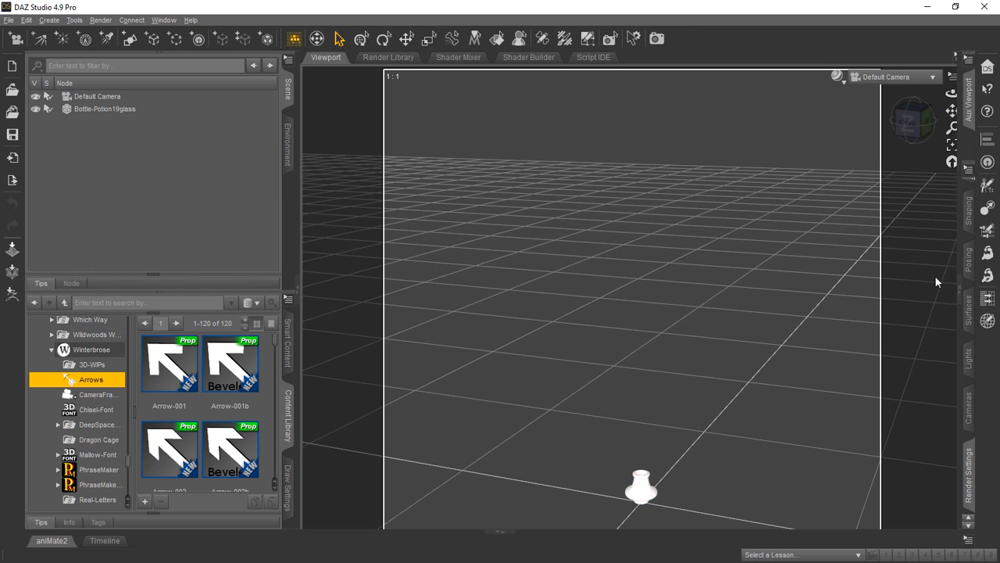
pyautogui.click(122, 99)
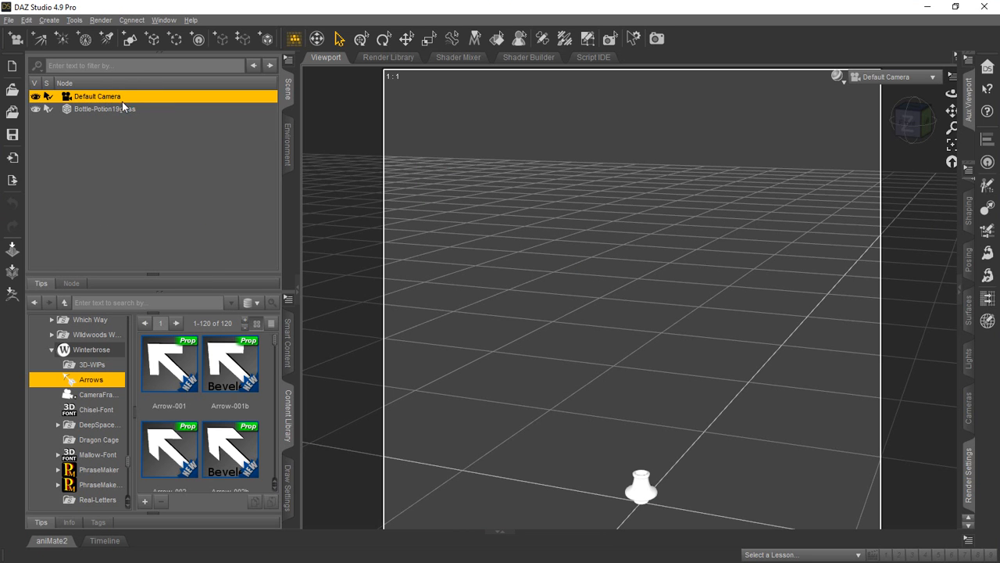
pyautogui.click(123, 109)
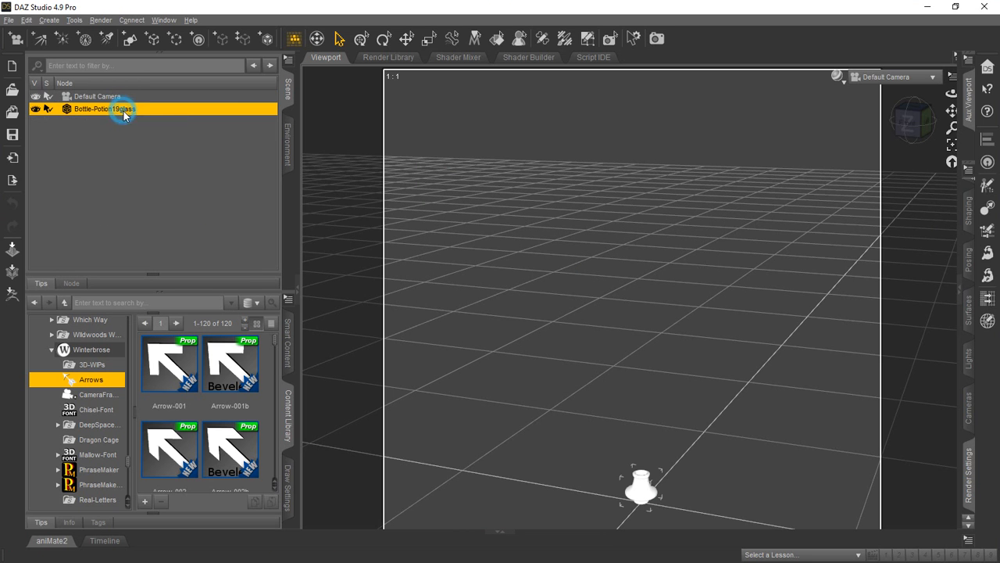
pyautogui.click(951, 146)
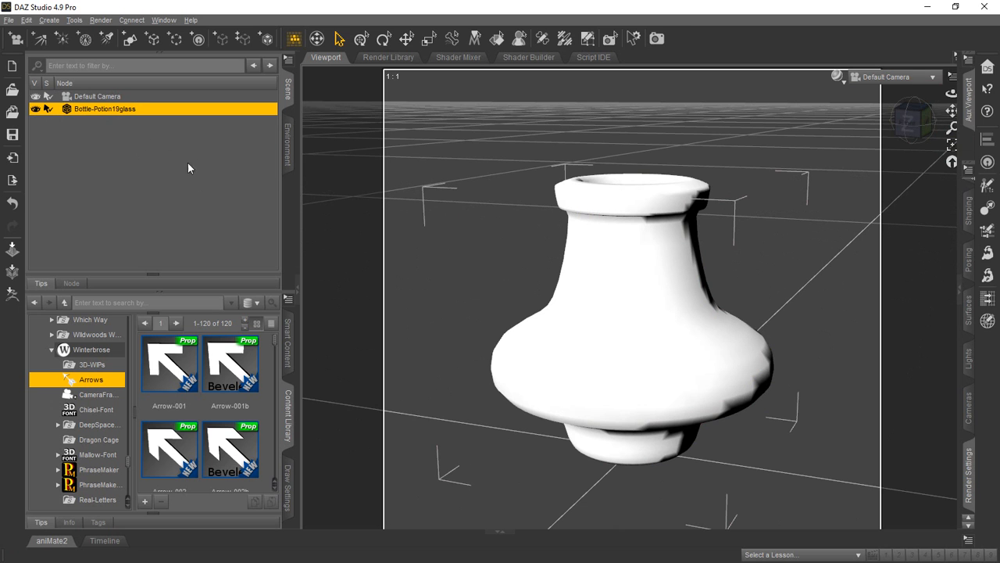
# Import Bottle-Potion19cover.obj from the same folder with the Custom preset at 10000% scale
pyautogui.click(6, 21)
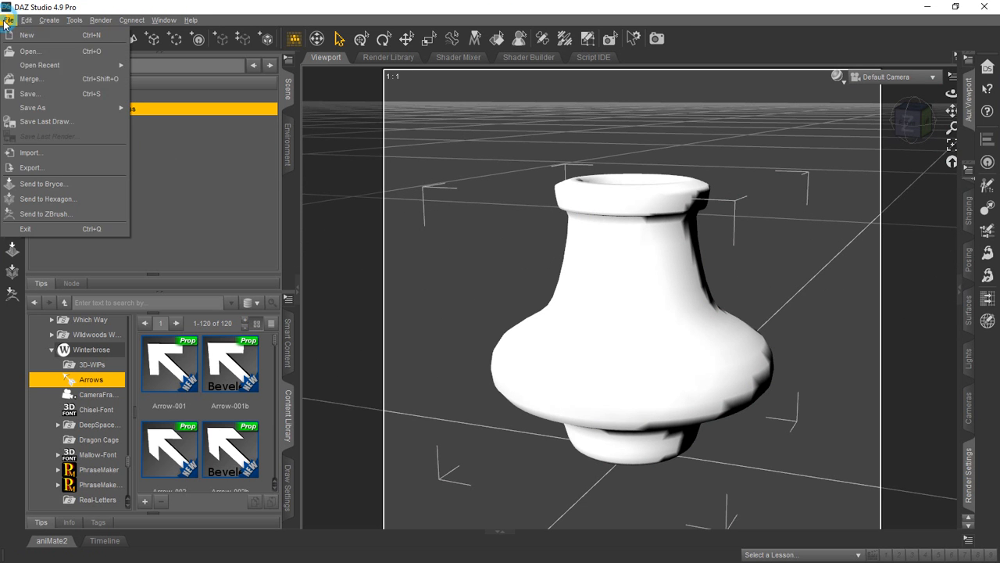
pyautogui.click(41, 154)
pyautogui.click(819, 176)
pyautogui.moveTo(819, 176); pyautogui.dragTo(815, 322)
pyautogui.click(595, 278)
pyautogui.click(705, 384)
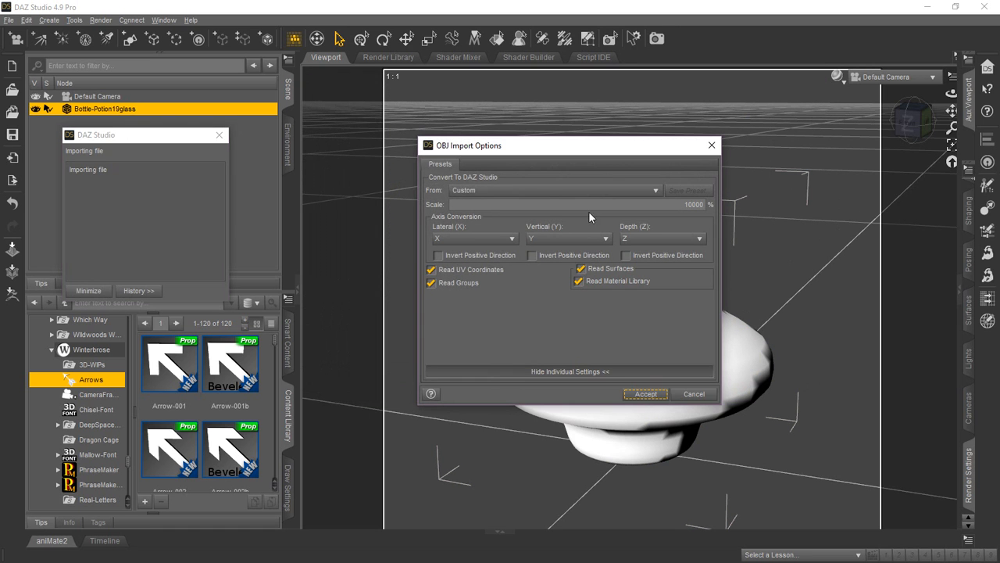
pyautogui.click(663, 390)
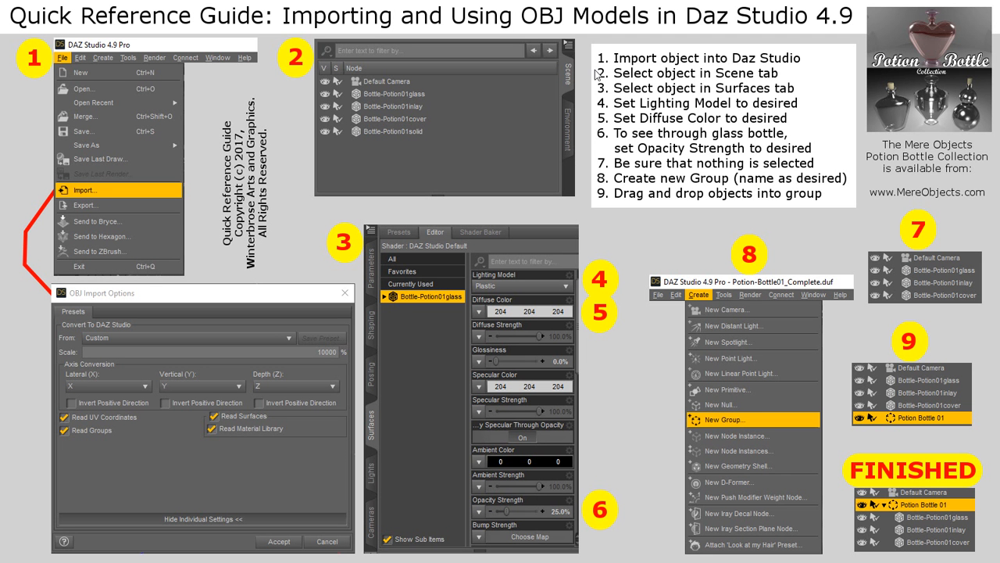
# Check the second instruction in the quick reference sheet and select the Bottle-Potion19glass object in the scene
pyautogui.moveTo(595, 66); pyautogui.dragTo(790, 83)
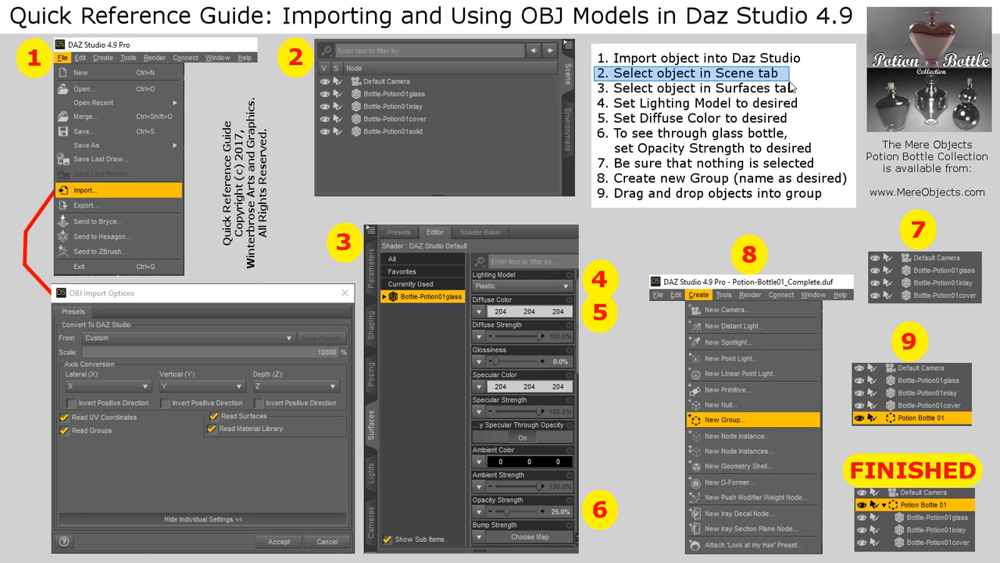
pyautogui.click(789, 86)
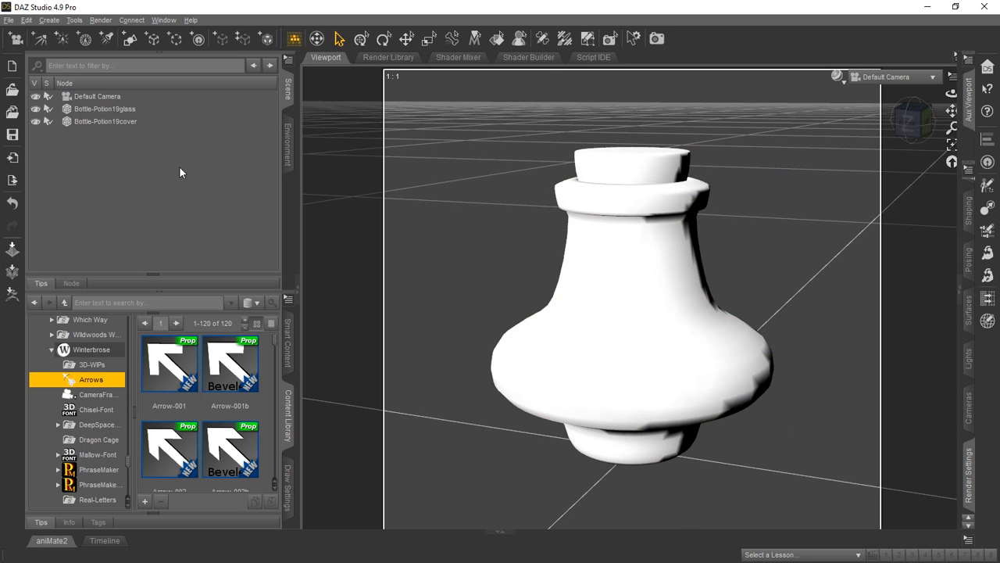
pyautogui.click(115, 108)
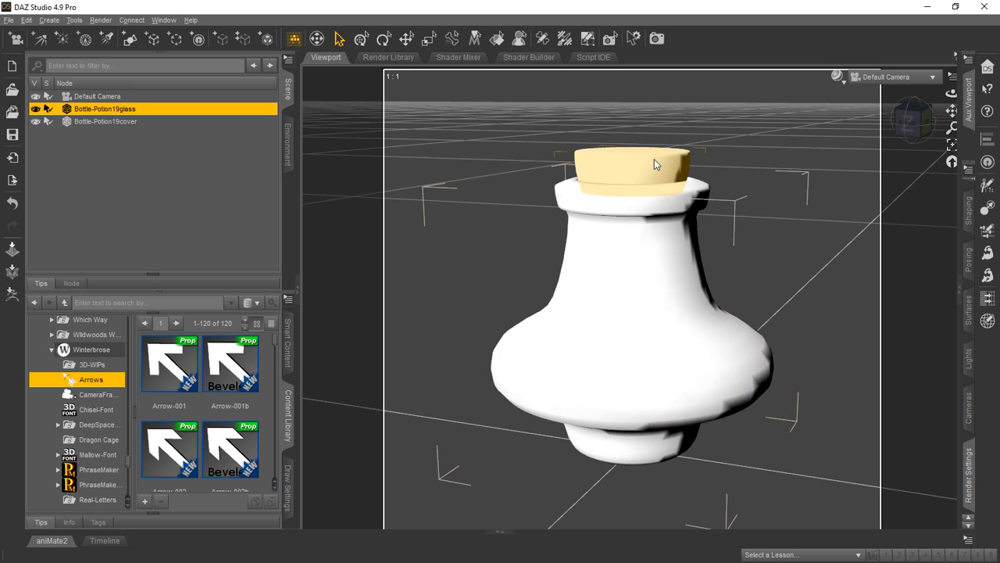
# Check the third instruction in the quick reference guide and select Bottle-Potion19glass in both the scene and the surface editor
pyautogui.click(651, 158)
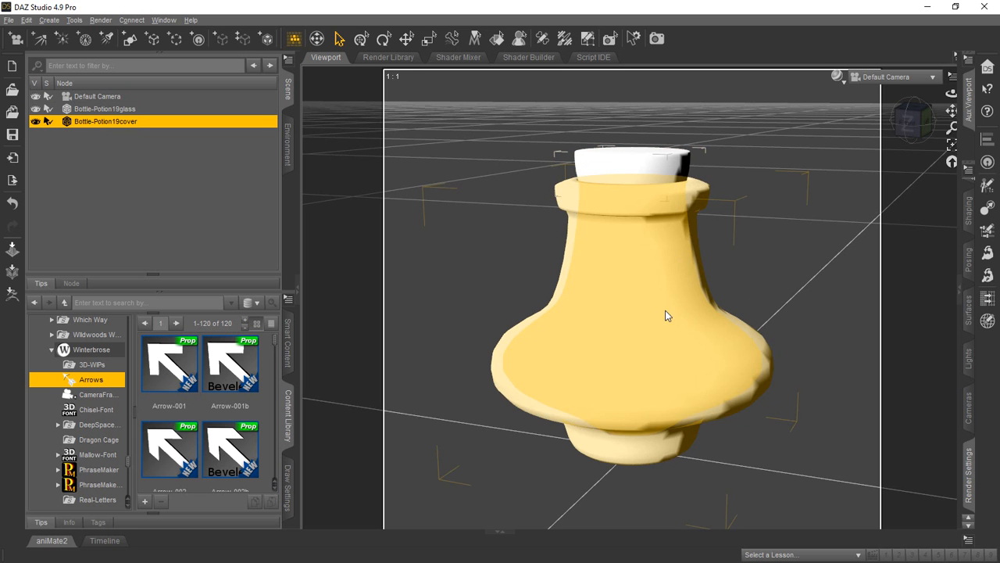
pyautogui.click(665, 311)
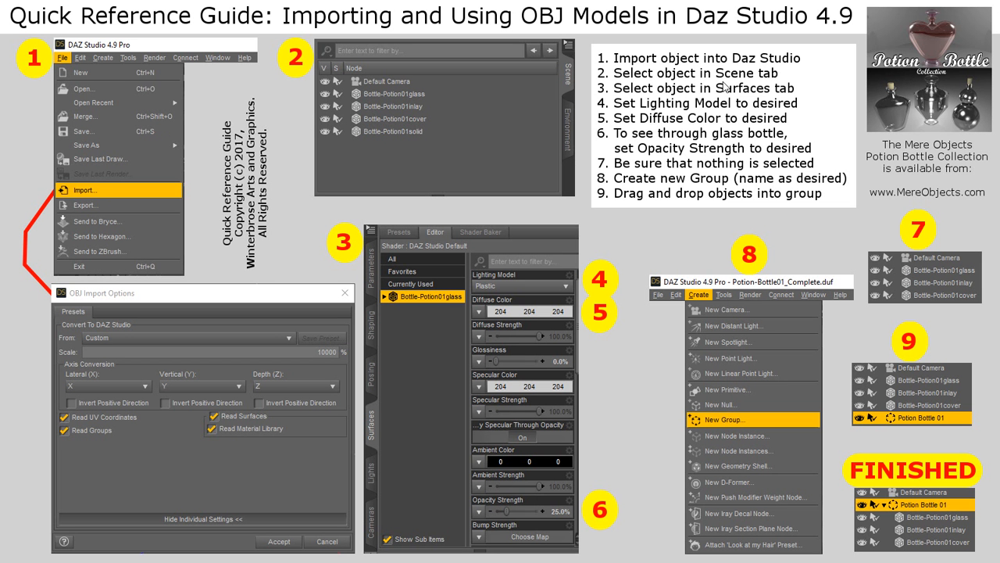
pyautogui.moveTo(595, 88); pyautogui.dragTo(815, 97)
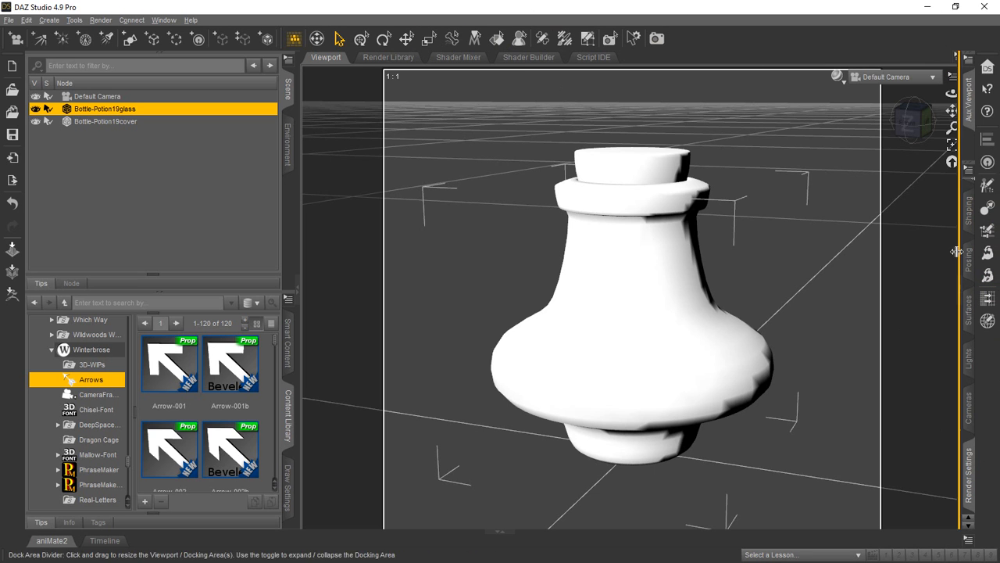
pyautogui.click(297, 290)
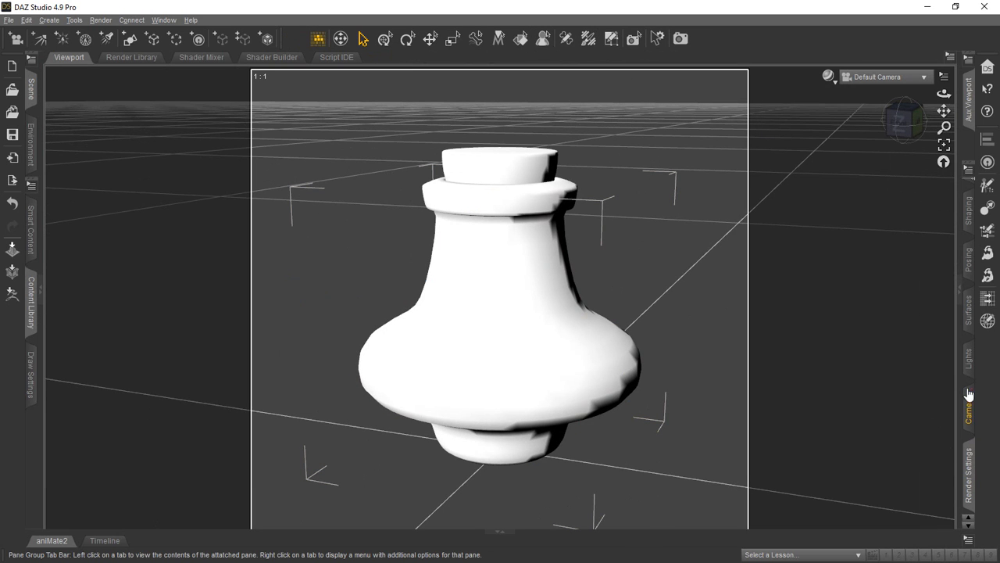
pyautogui.click(970, 312)
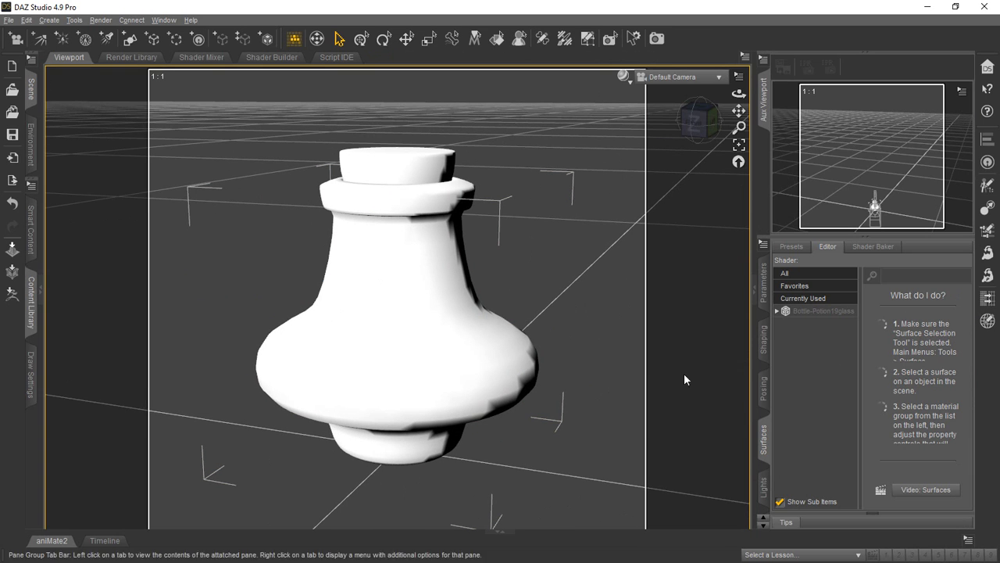
pyautogui.click(334, 388)
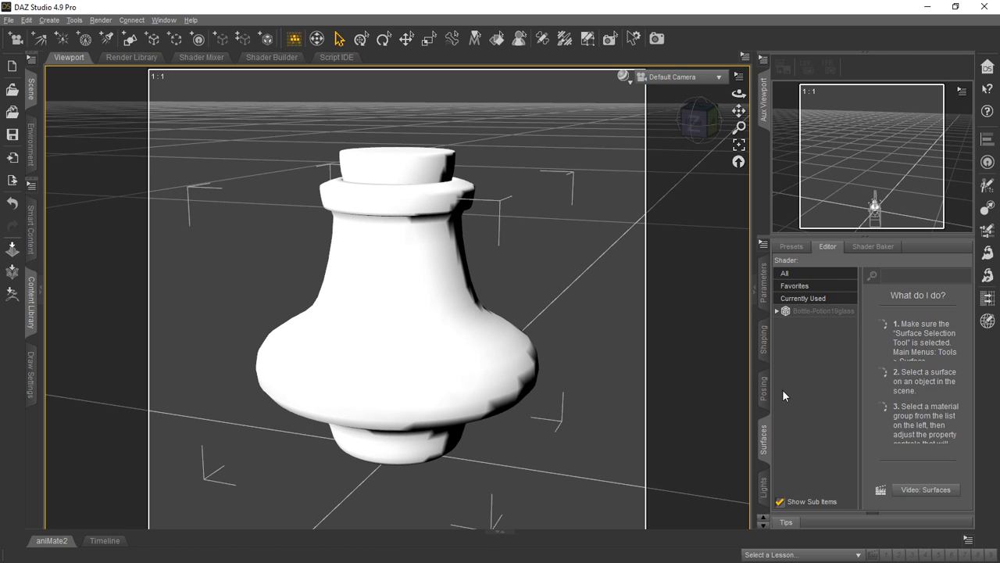
pyautogui.click(817, 311)
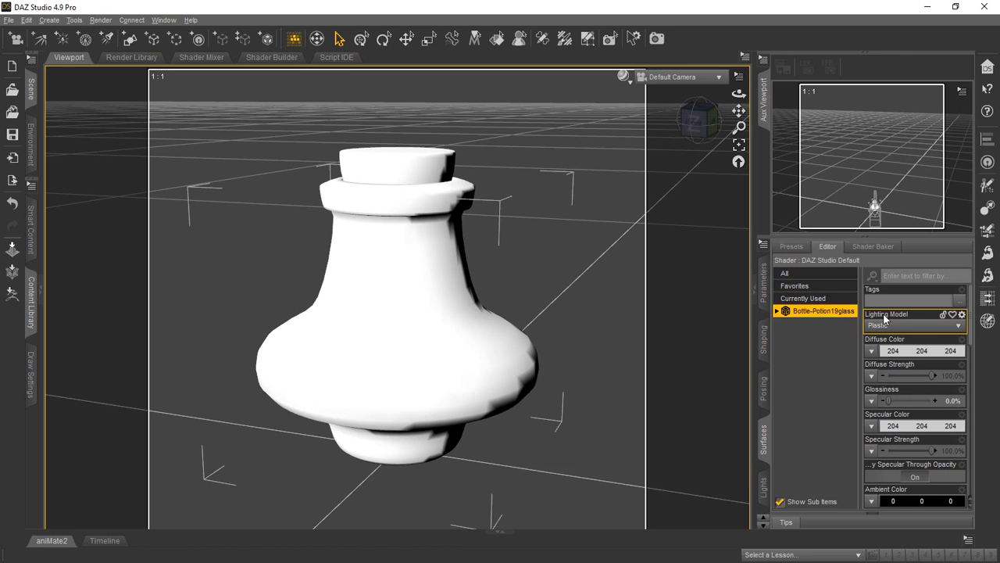
# Set the Bottle-Potion19glass surface's Lighting Model to Glossy (Plastic) per the guide, and check the guide's Diffuse Color instruction
pyautogui.click(930, 9)
pyautogui.moveTo(592, 95); pyautogui.dragTo(814, 112)
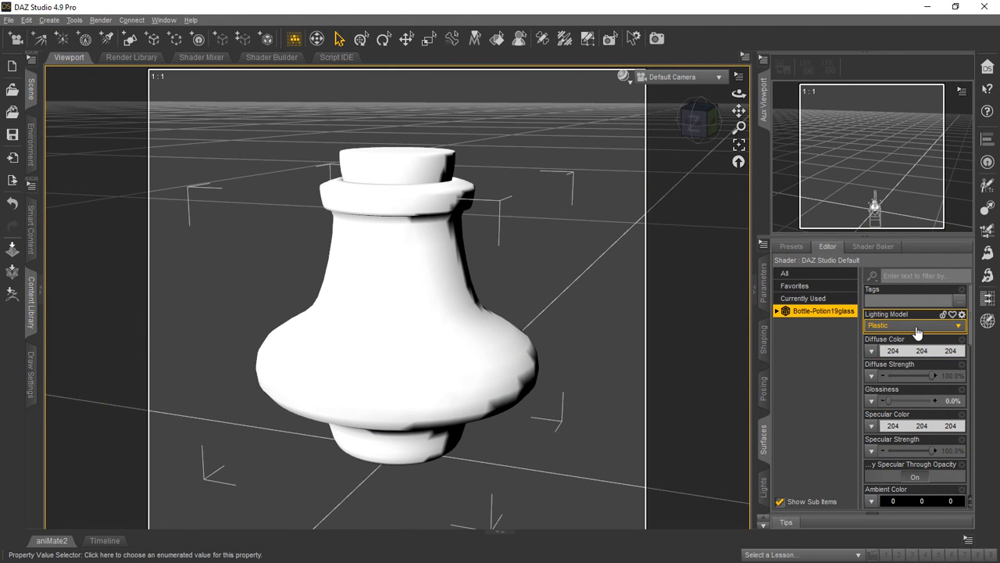
pyautogui.click(917, 328)
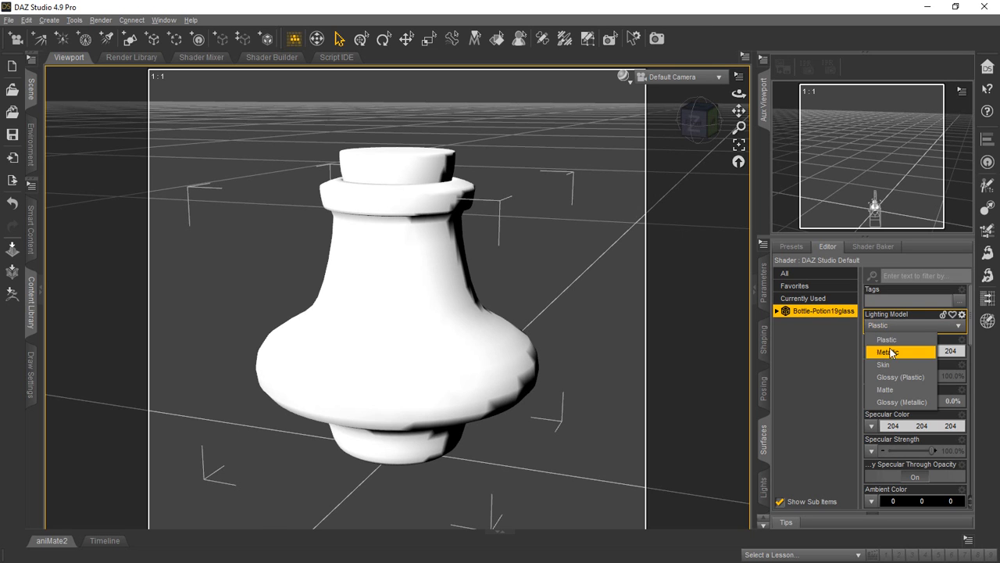
pyautogui.click(904, 377)
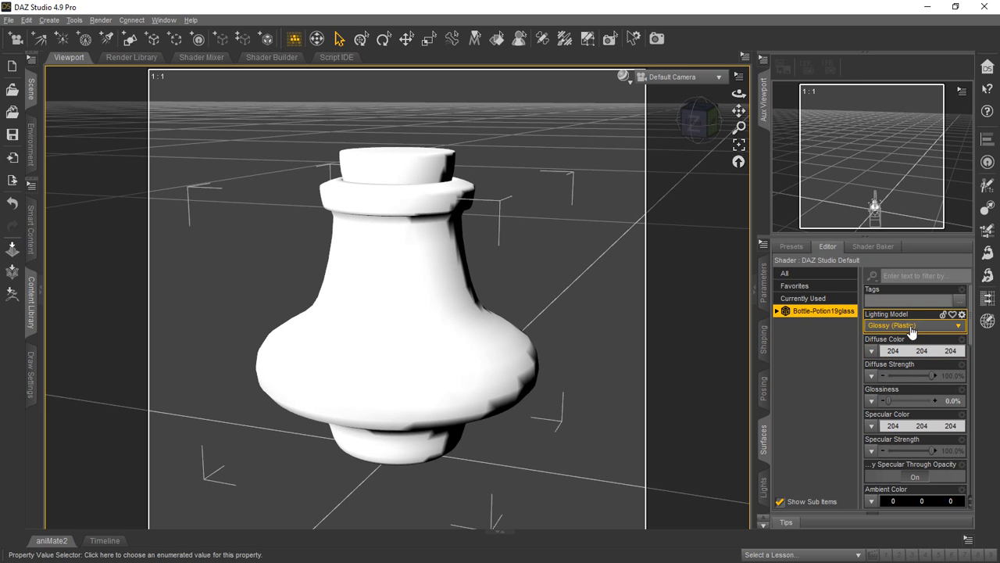
pyautogui.click(926, 8)
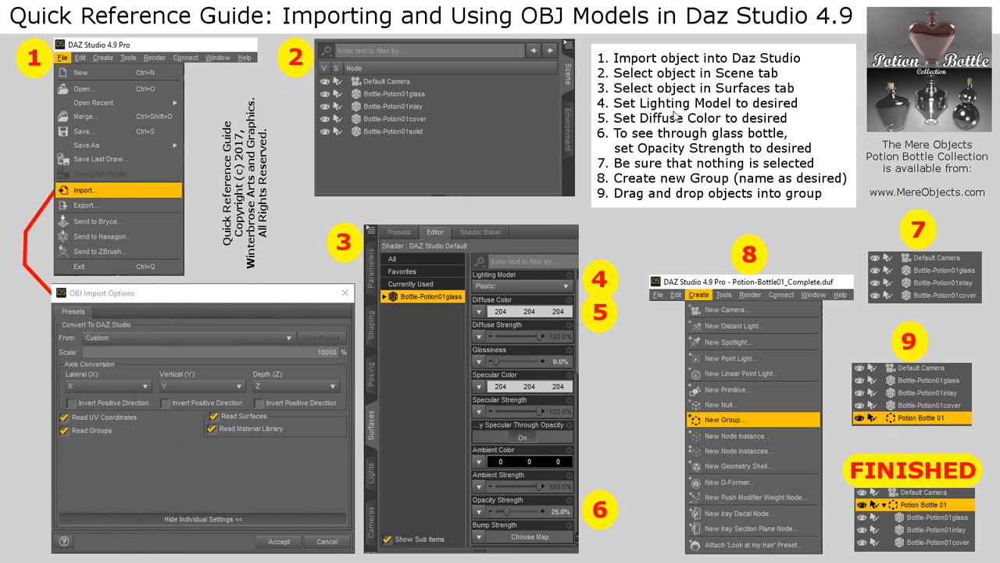
pyautogui.moveTo(595, 118); pyautogui.dragTo(810, 129)
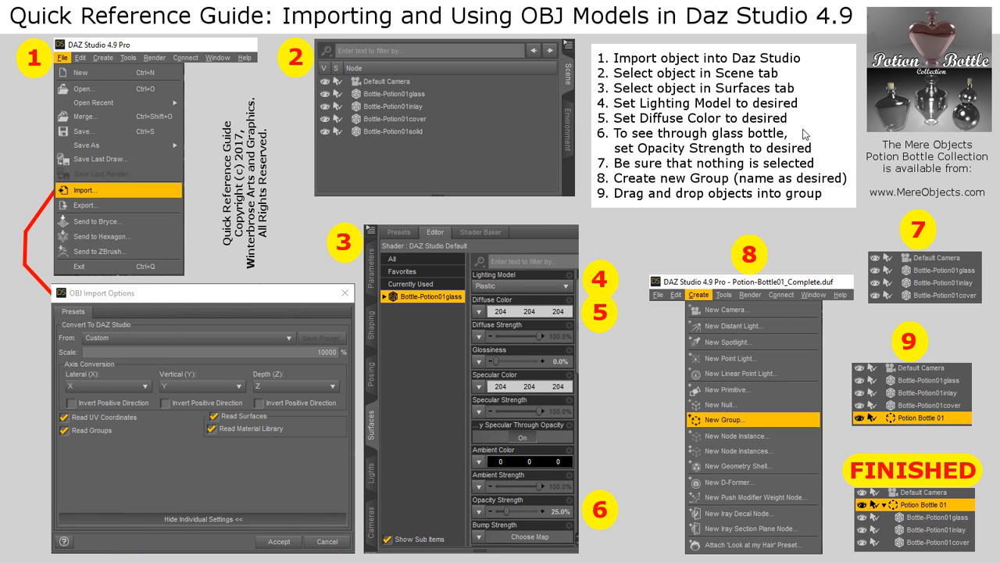
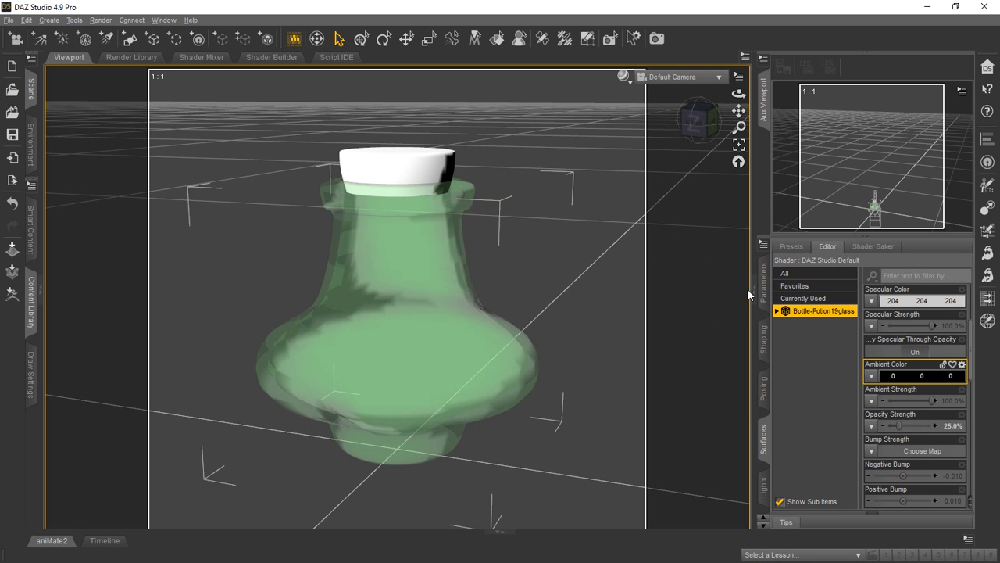
# Check the seventh instruction in the quick reference guide and clear the selection of all scene objects
pyautogui.click(758, 290)
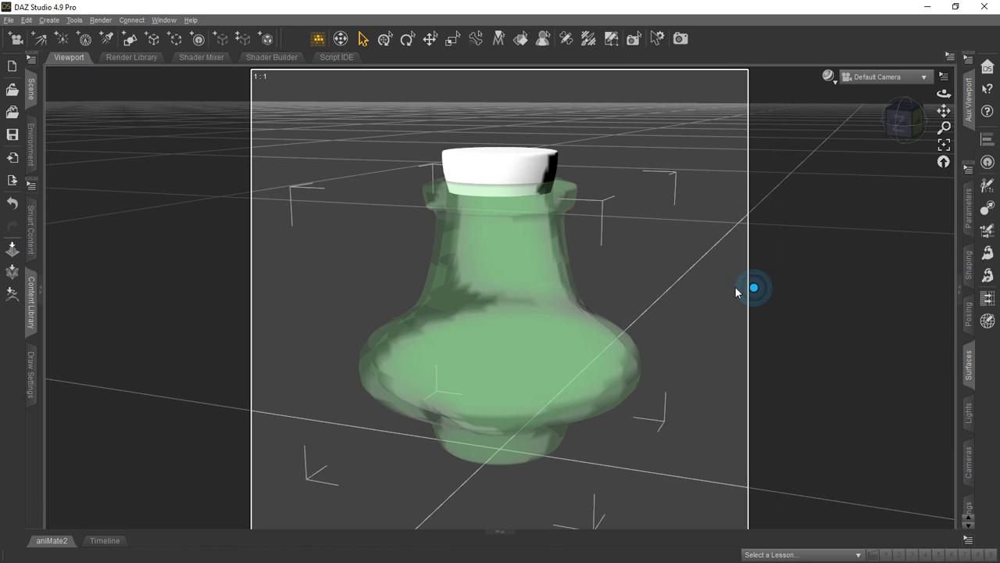
pyautogui.click(40, 293)
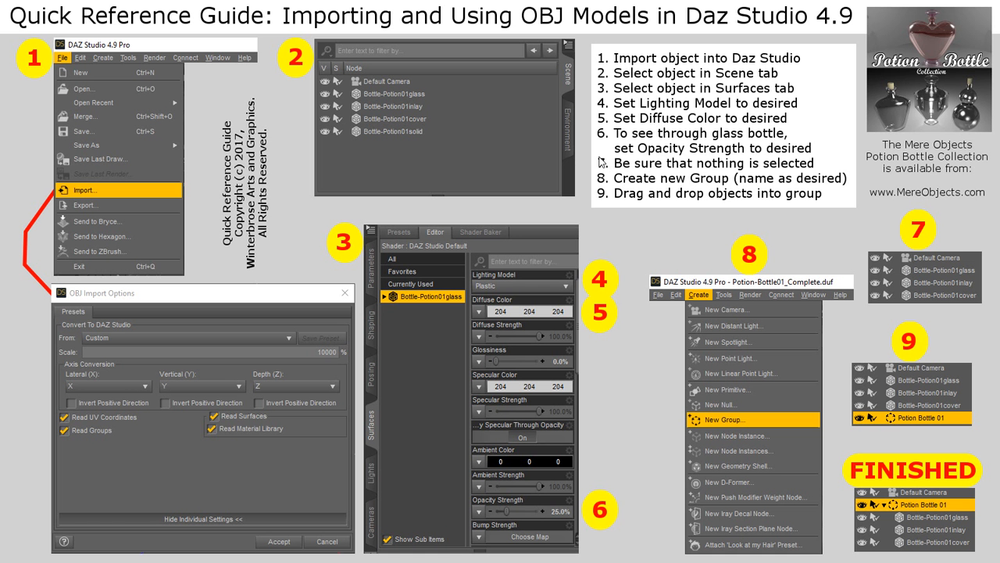
pyautogui.moveTo(591, 156); pyautogui.dragTo(841, 176)
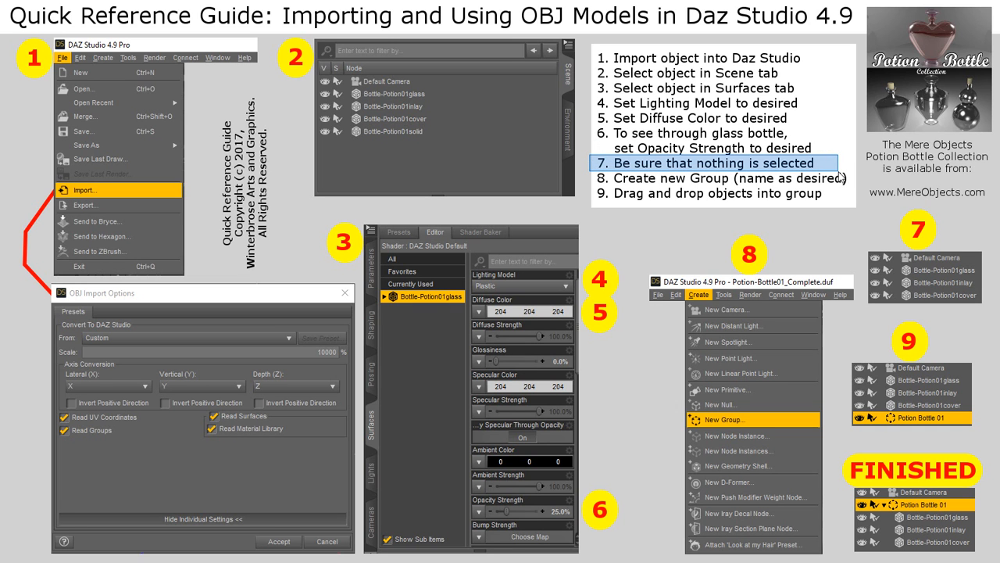
pyautogui.moveTo(838, 171); pyautogui.dragTo(838, 172)
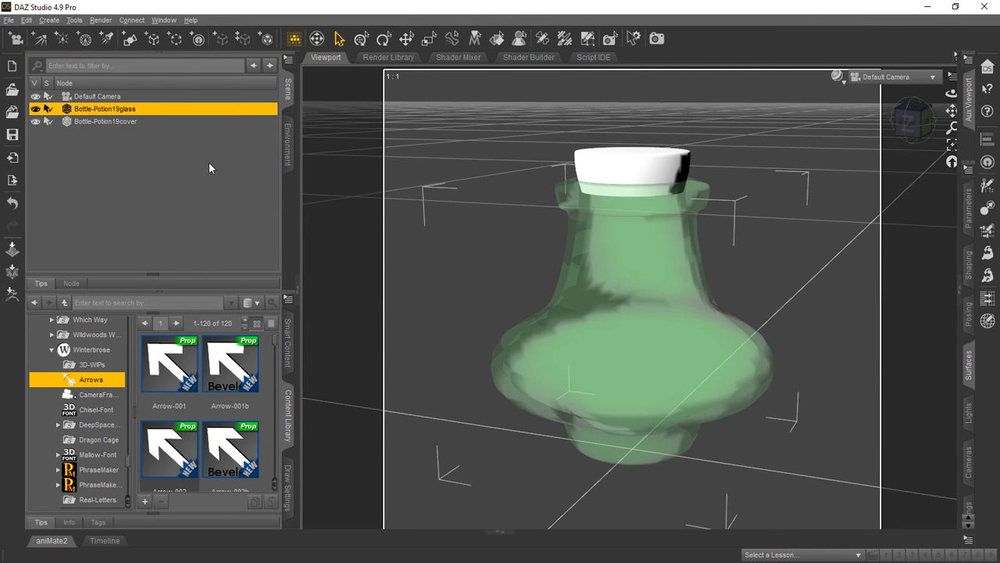
pyautogui.click(110, 173)
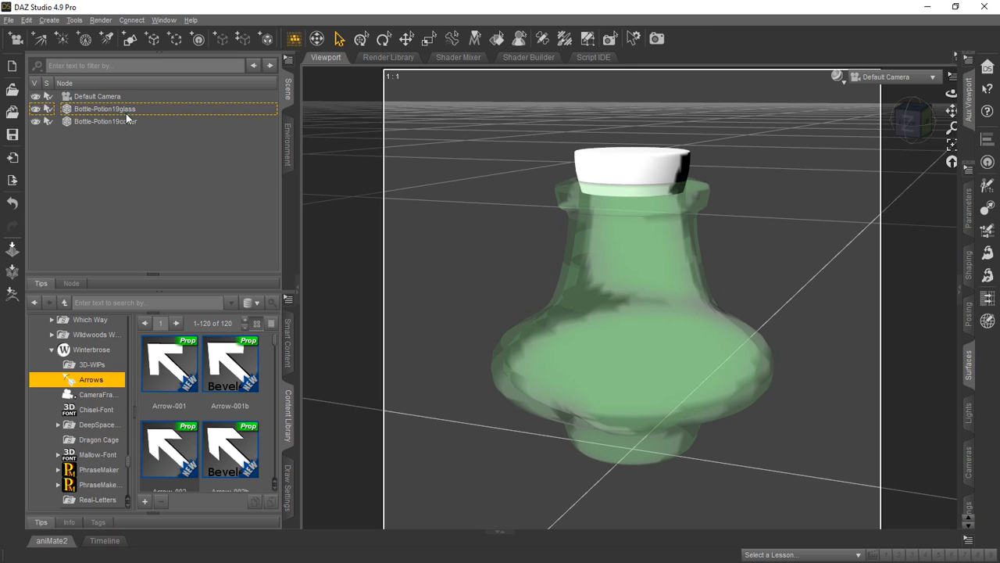
pyautogui.rightClick(106, 179)
pyautogui.moveTo(128, 186)
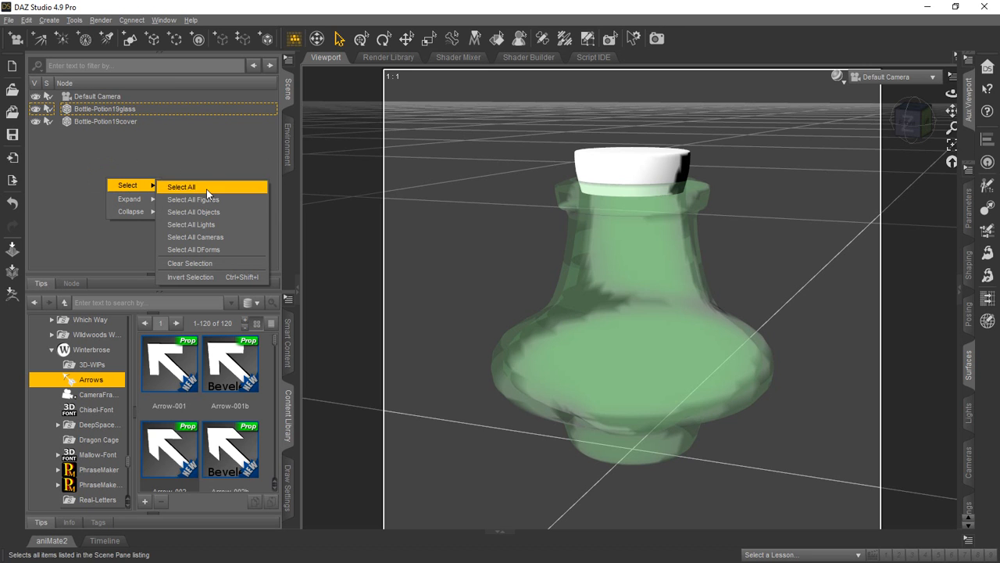
pyautogui.click(212, 266)
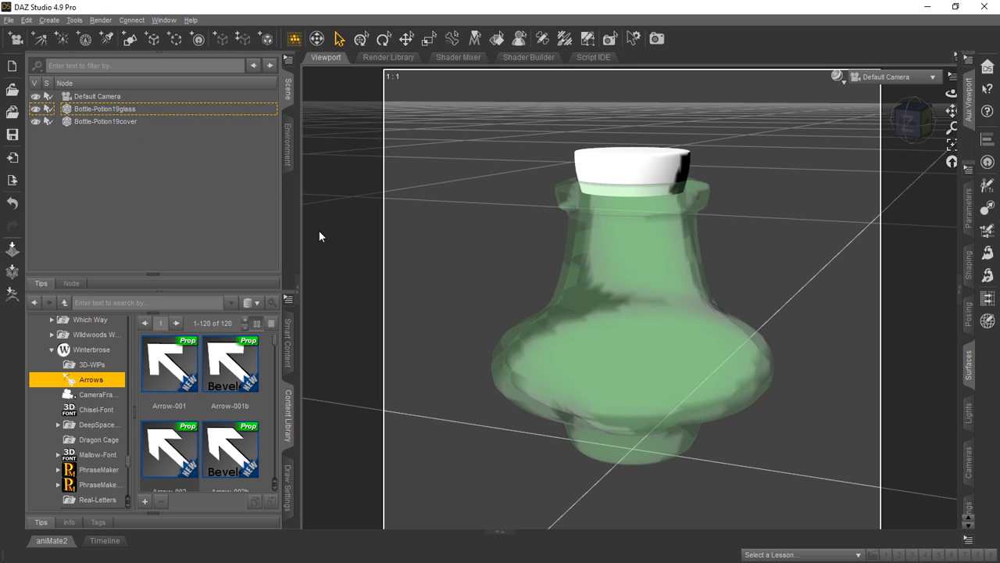
pyautogui.click(418, 96)
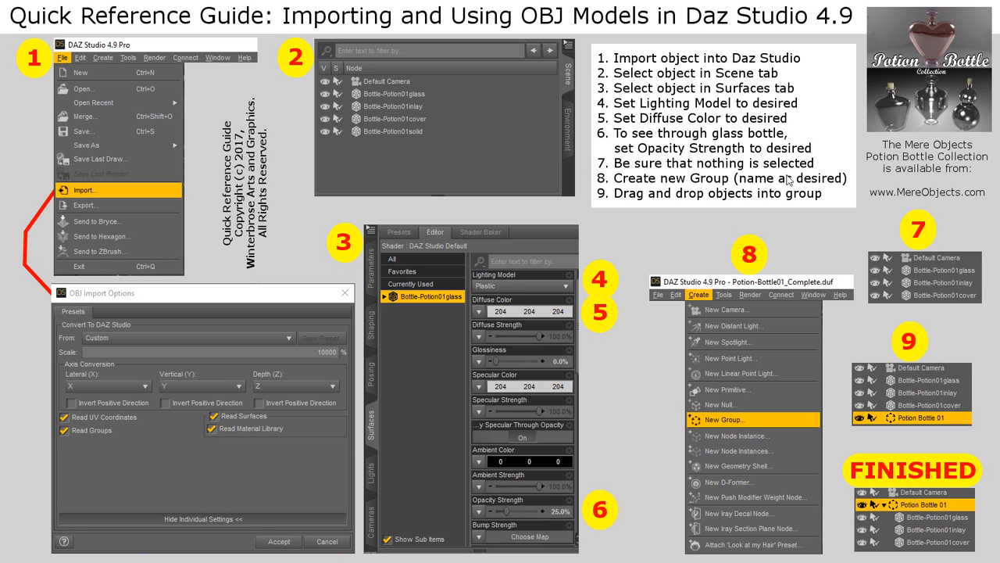
# Check the eighth instruction in the quick reference guide and create a new group named Bottle19
pyautogui.moveTo(599, 177); pyautogui.dragTo(852, 193)
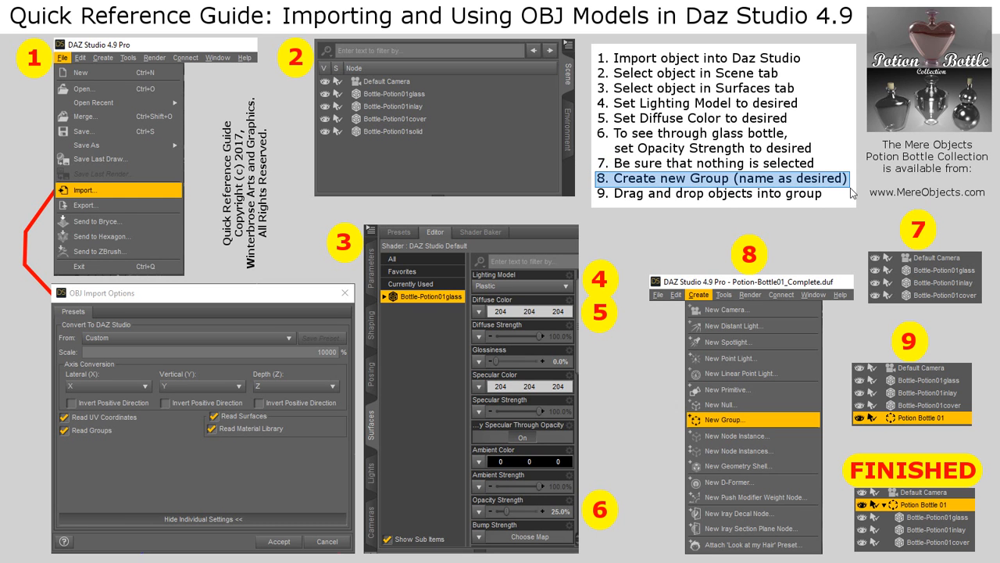
pyautogui.click(850, 188)
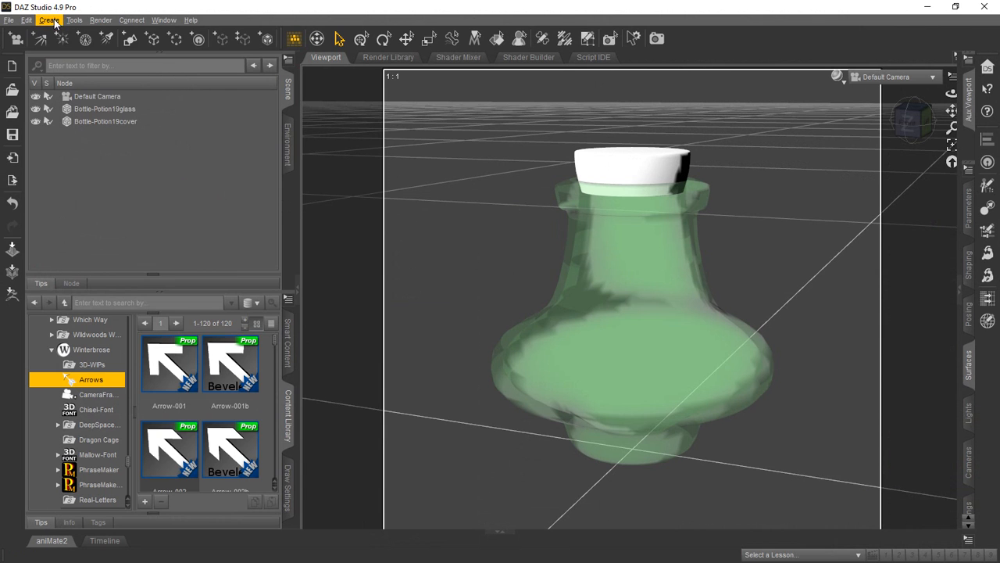
pyautogui.click(54, 20)
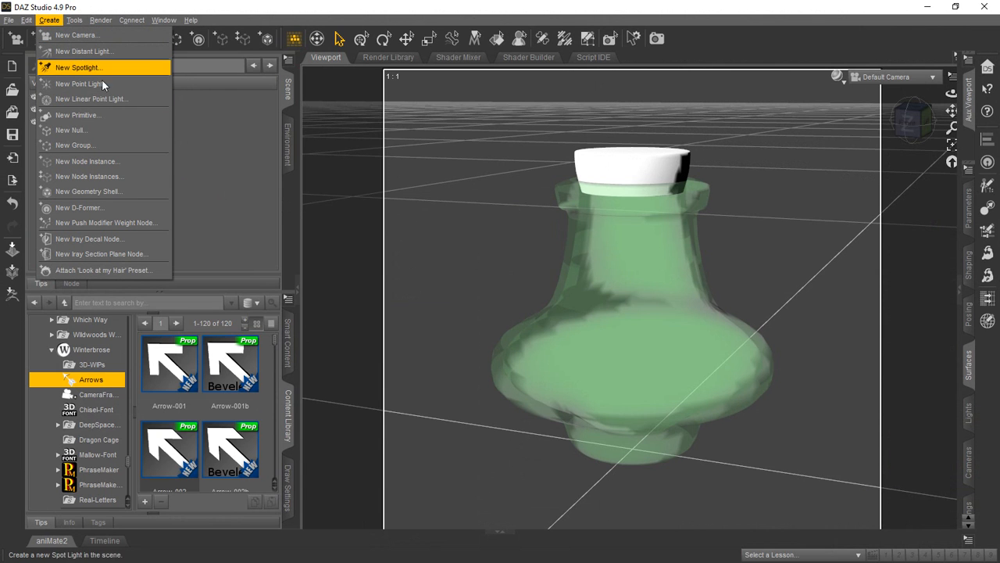
pyautogui.click(78, 147)
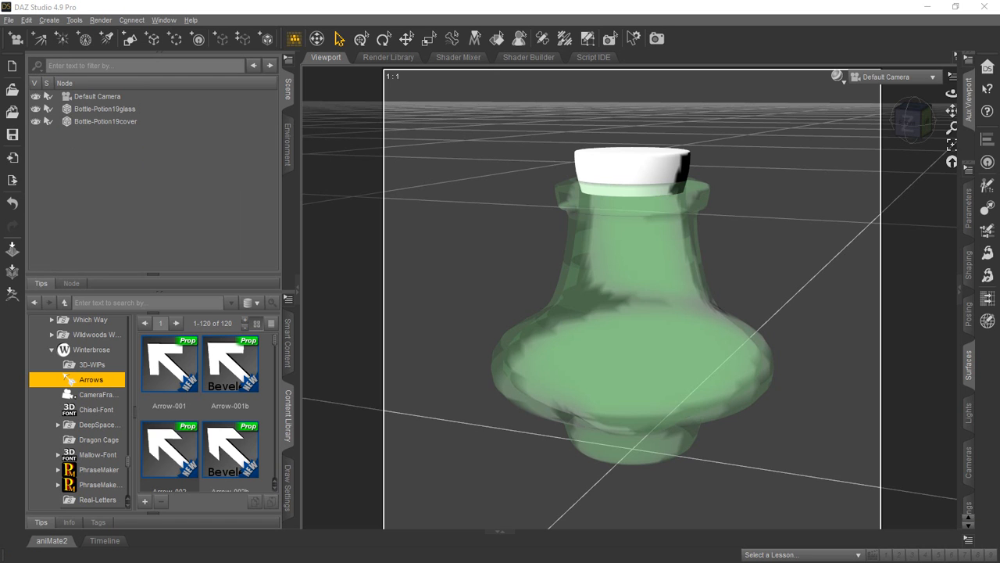
pyautogui.moveTo(261, 224); pyautogui.dragTo(558, 224)
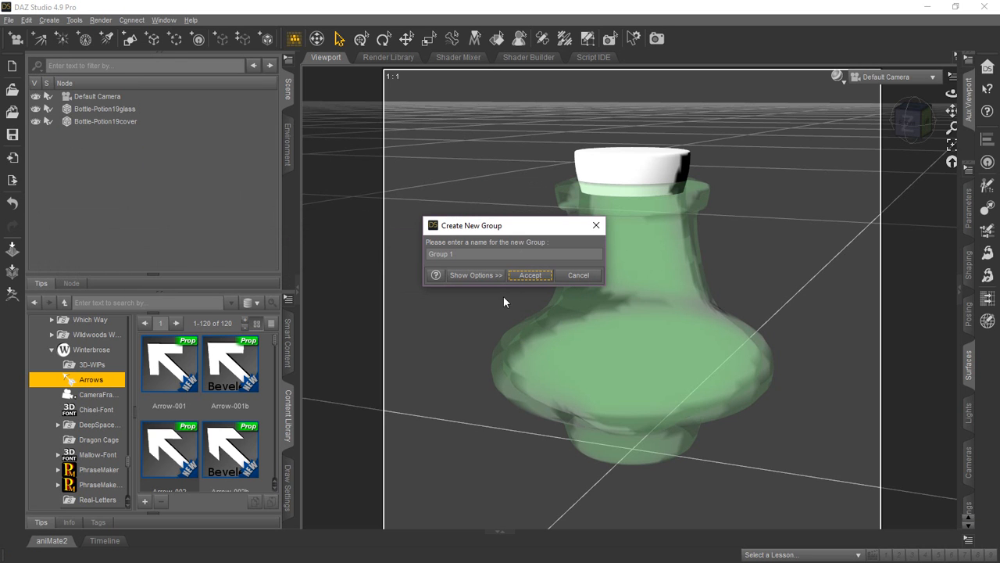
pyautogui.moveTo(506, 254); pyautogui.dragTo(363, 265)
pyautogui.write('Bottle19')
pyautogui.press('Return')
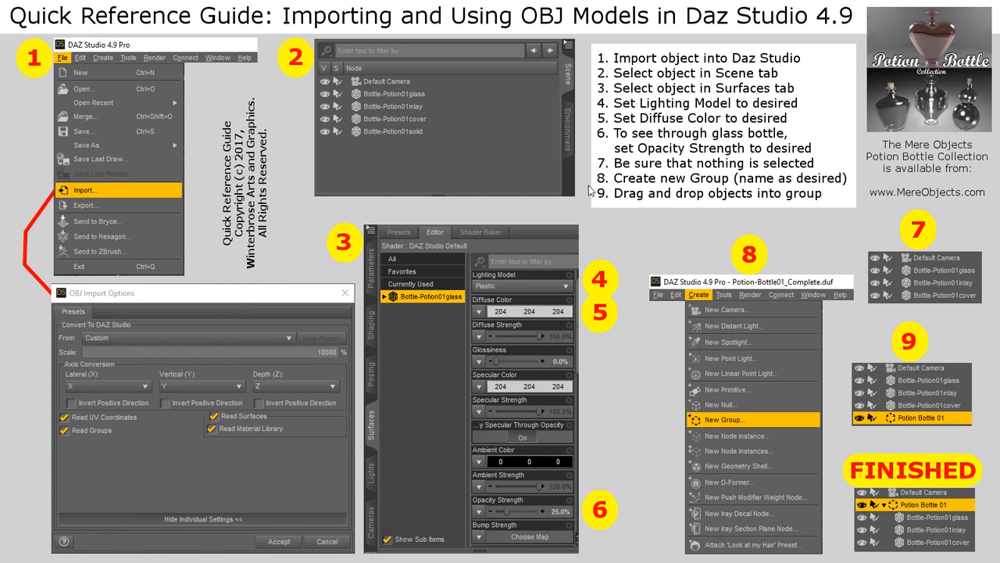
# Check the ninth instruction in the quick reference guide and move Bottle-Potion19glass into the Bottle19 group
pyautogui.moveTo(592, 190); pyautogui.dragTo(836, 209)
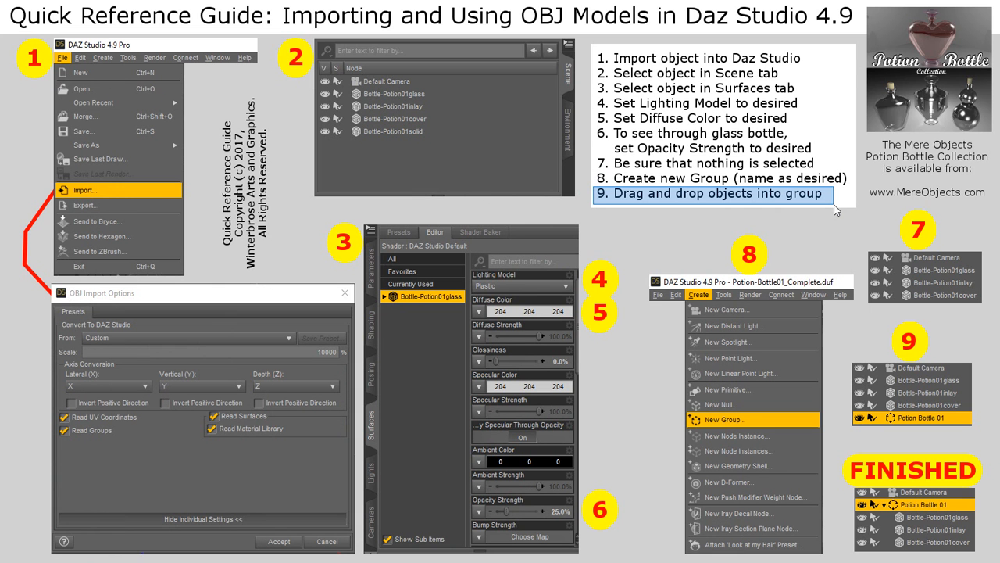
pyautogui.click(834, 210)
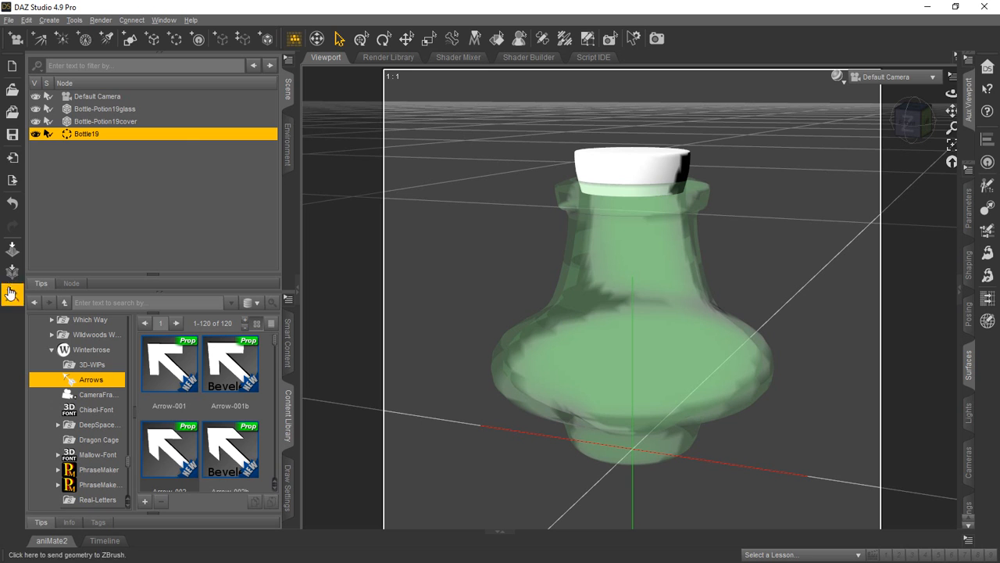
pyautogui.click(169, 171)
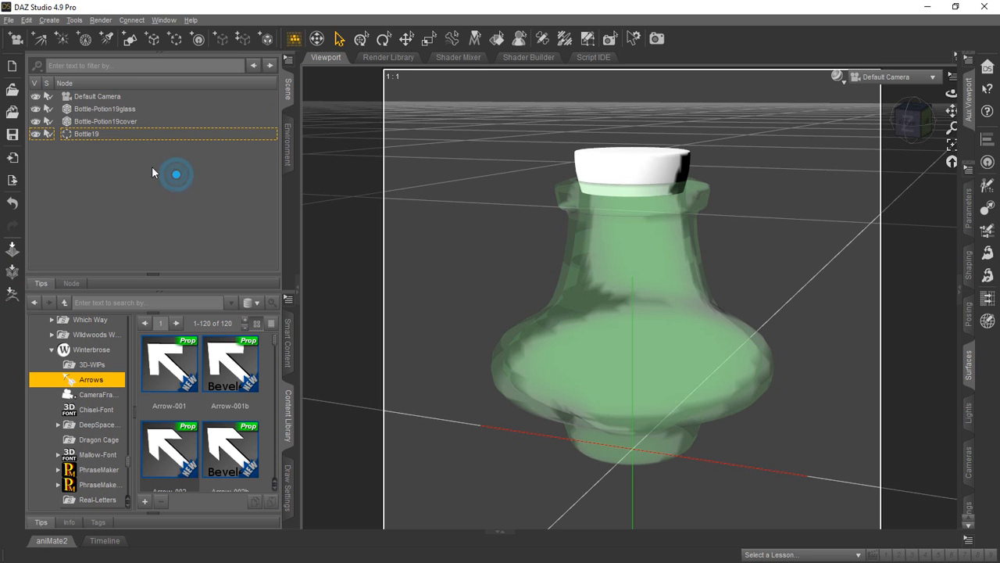
pyautogui.click(121, 110)
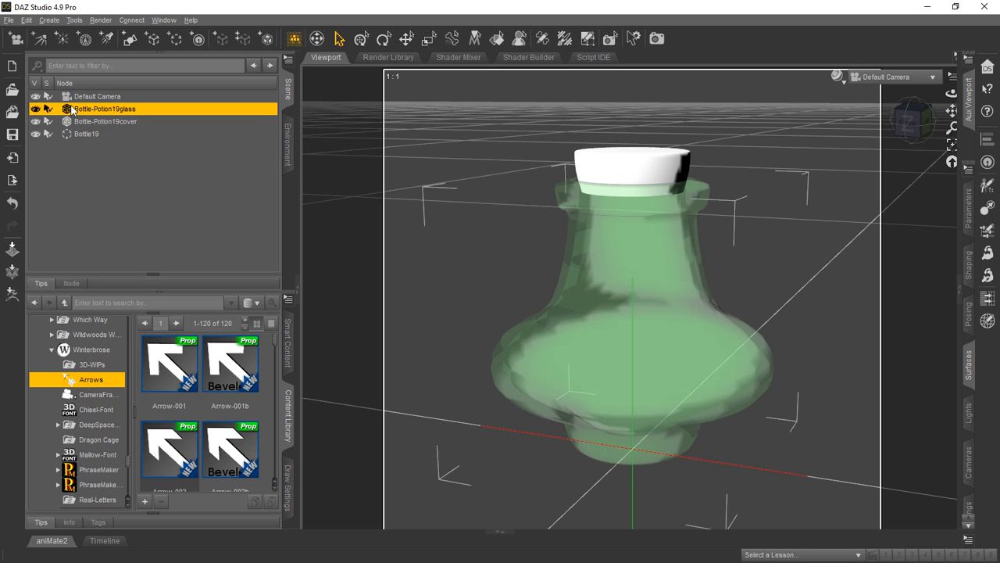
pyautogui.moveTo(72, 110); pyautogui.dragTo(40, 135)
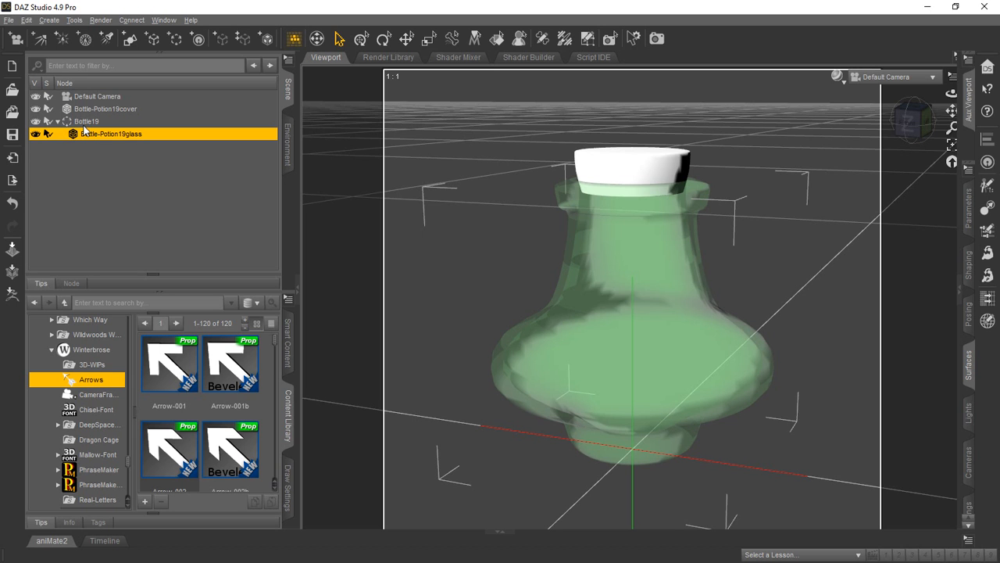
# Move Bottle-Potion19cover into the Bottle19 group and deselect it
pyautogui.click(89, 122)
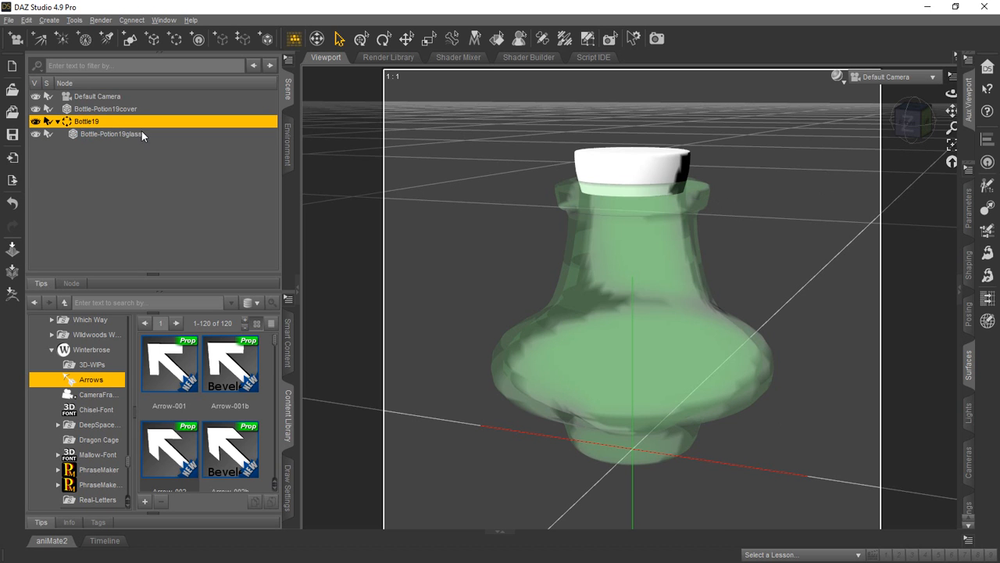
pyautogui.click(93, 109)
pyautogui.moveTo(65, 110); pyautogui.dragTo(50, 122)
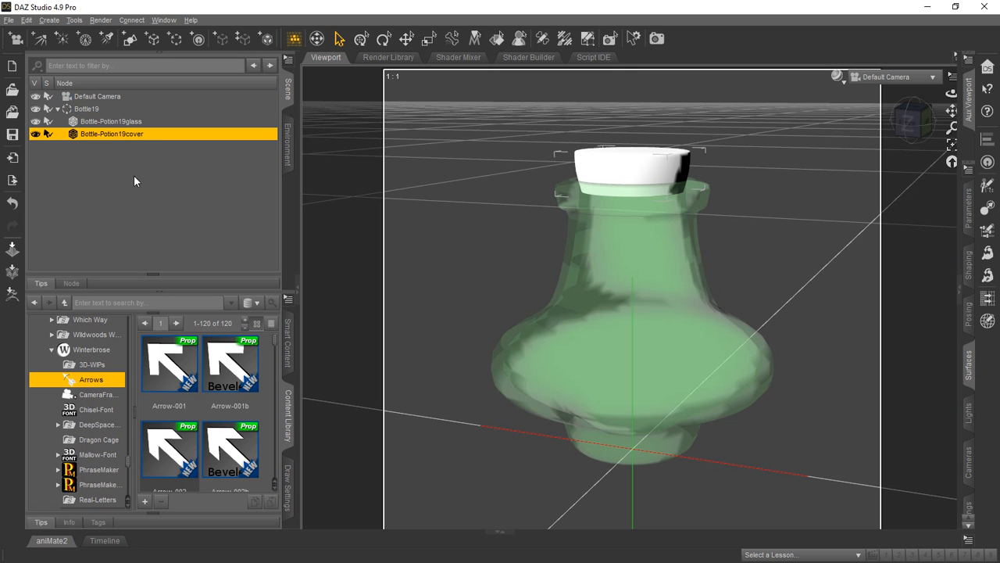
pyautogui.click(117, 161)
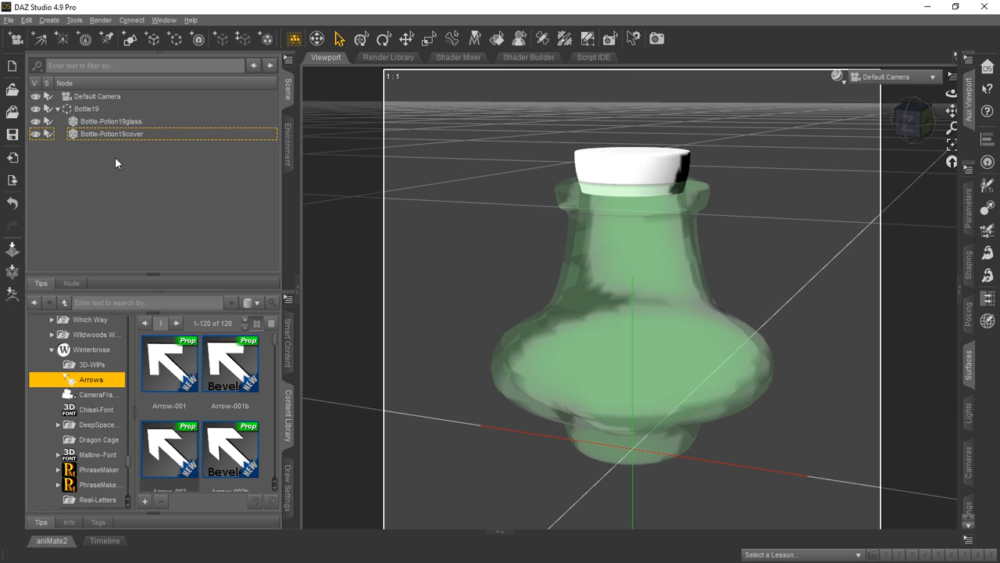
# Move the whole Bottle19 group a short distance along its axes with the Translate tool
pyautogui.click(89, 110)
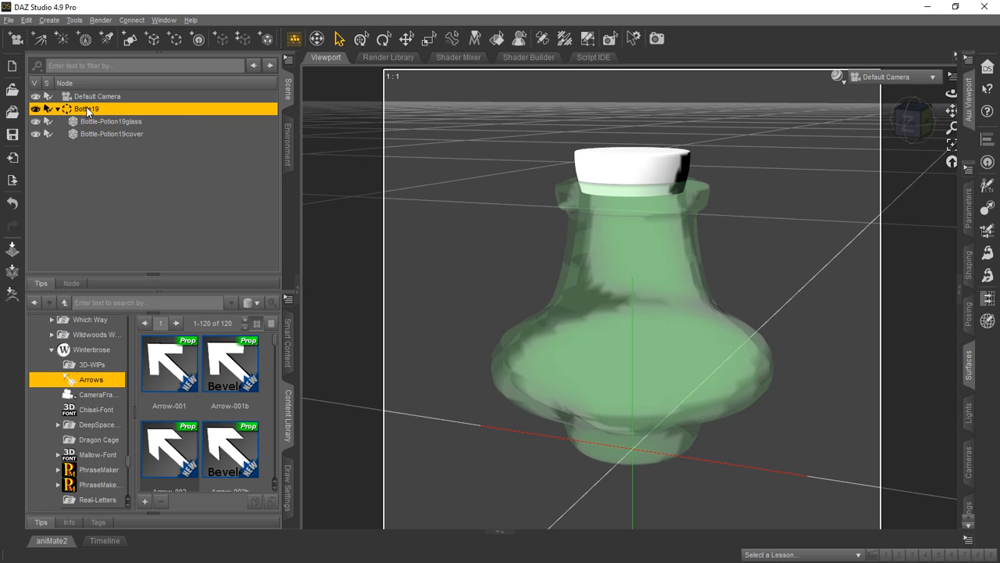
pyautogui.click(401, 41)
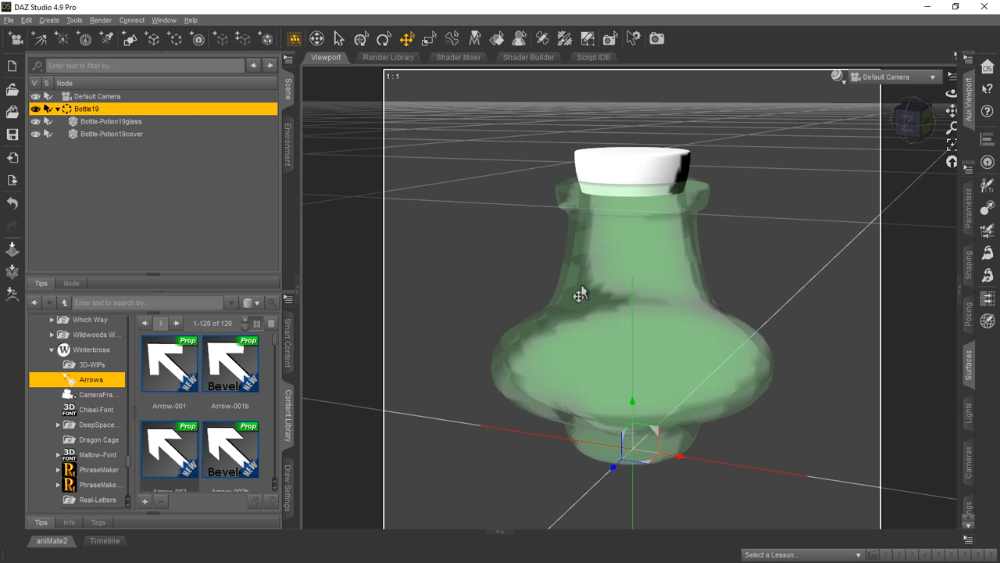
pyautogui.moveTo(633, 410); pyautogui.dragTo(690, 451)
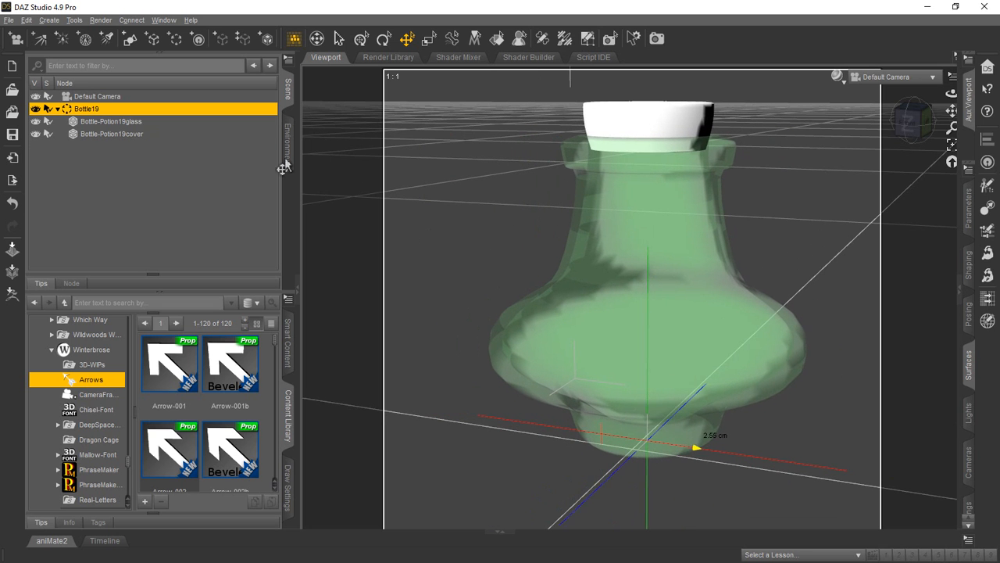
# Try moving Bottle-Potion19glass on its own along the X axis, and undo that move
pyautogui.click(125, 122)
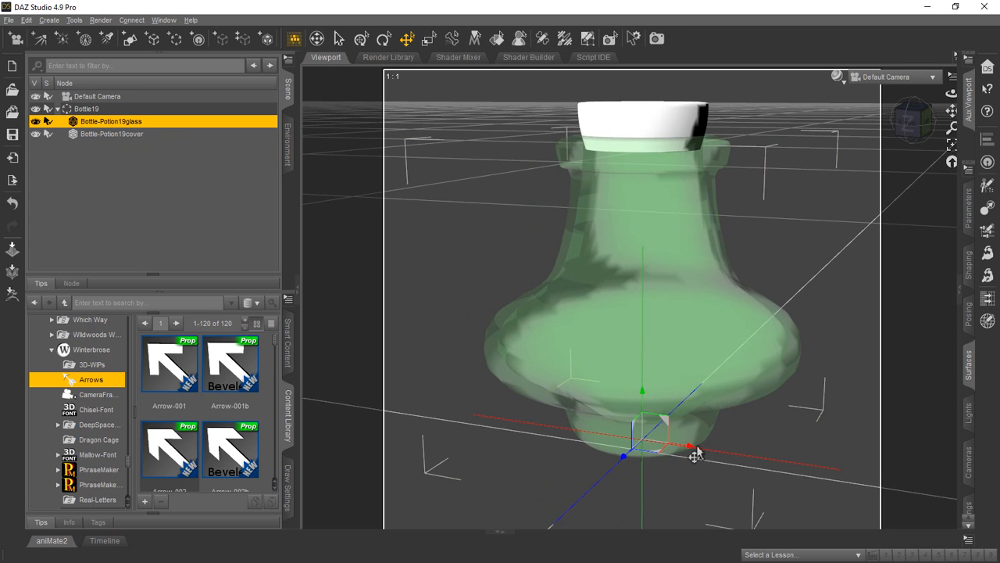
pyautogui.moveTo(689, 451); pyautogui.dragTo(629, 459)
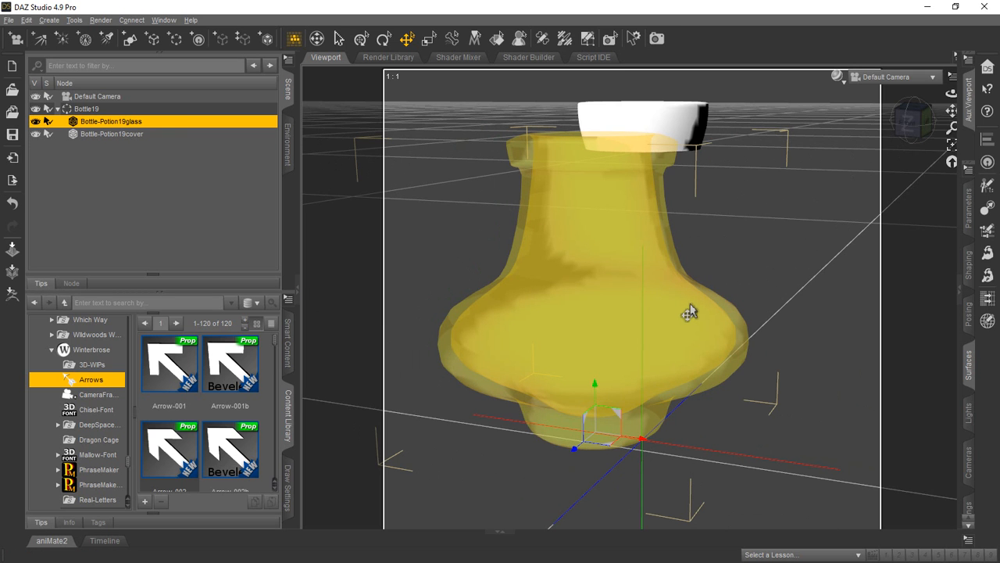
pyautogui.hotkey('ctrl', 'z')
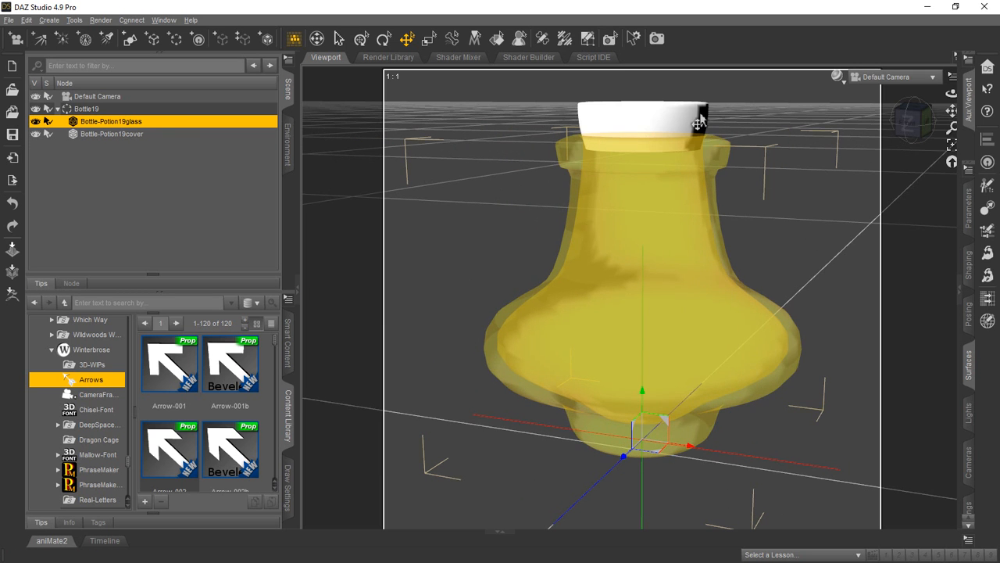
# Collapse the Bottle19 group in the scene list, then hide the whole group and show it again
pyautogui.click(88, 109)
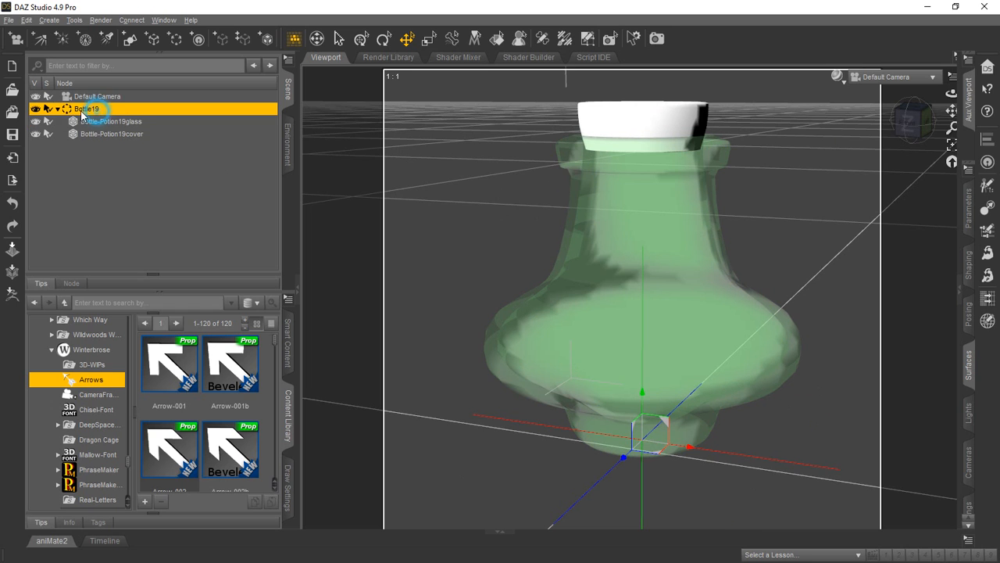
pyautogui.click(57, 109)
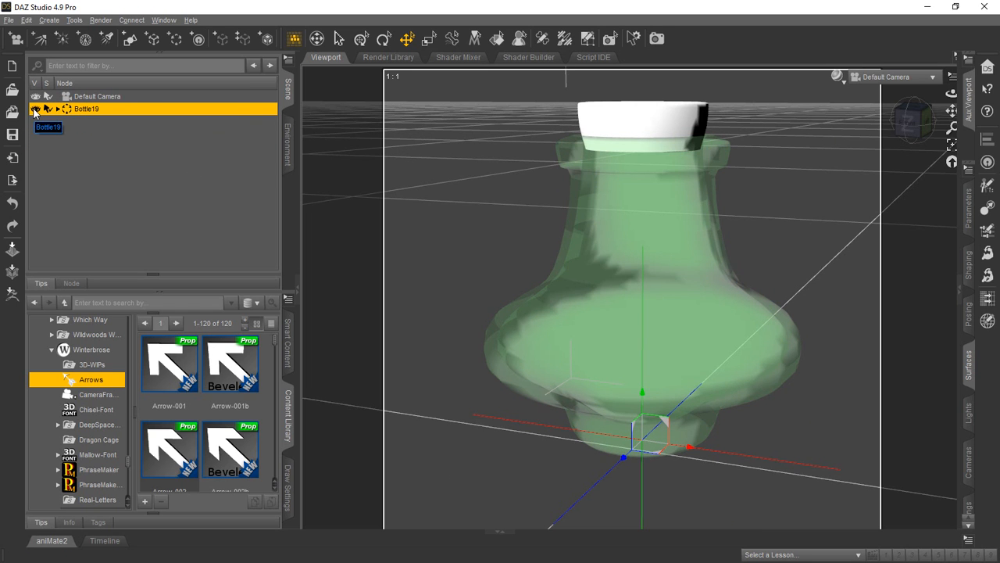
pyautogui.click(34, 109)
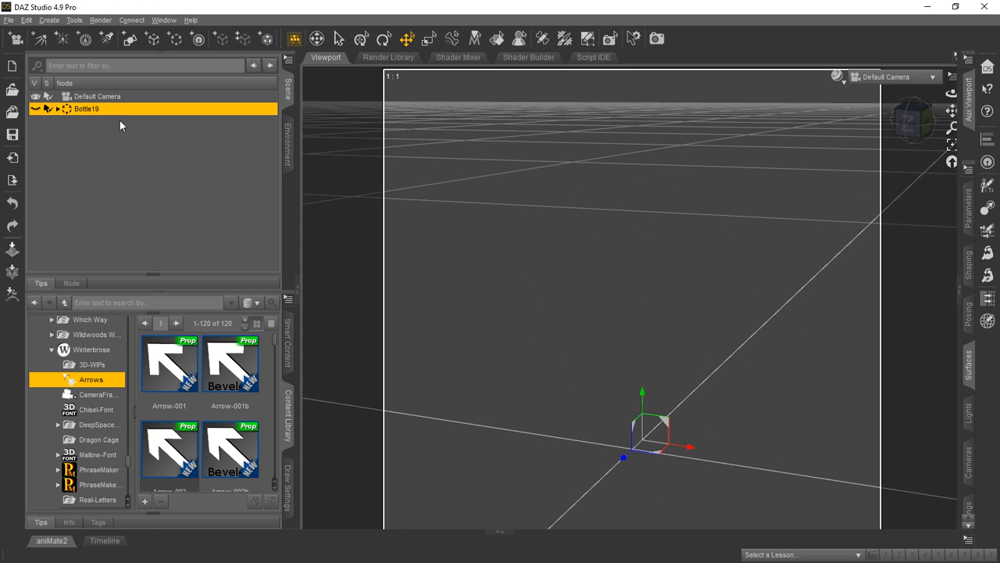
pyautogui.click(36, 109)
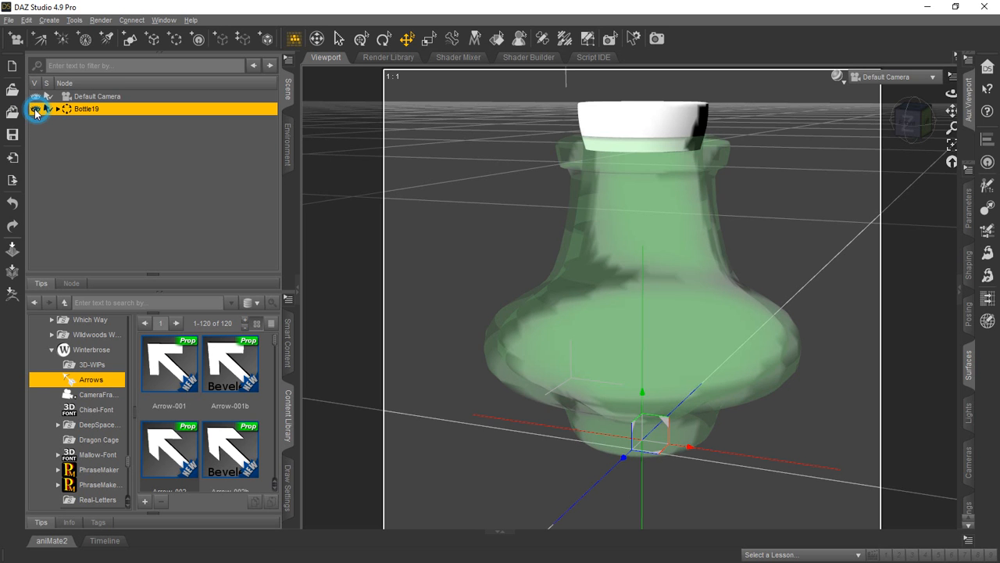
# Expand the Bottle19 group, hide Bottle-Potion19glass and Bottle-Potion19cover individually, and make both parts visible again
pyautogui.click(57, 109)
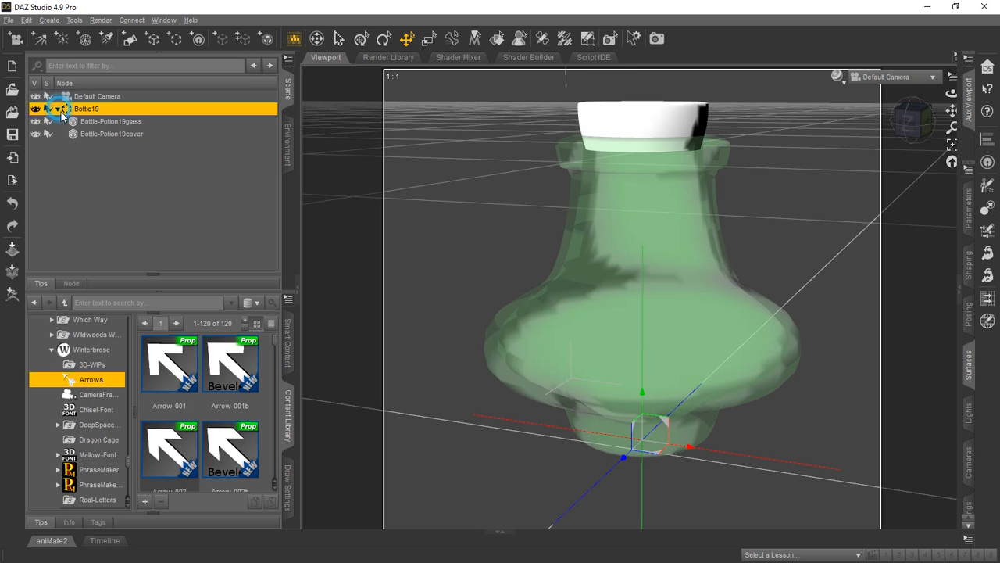
pyautogui.click(35, 121)
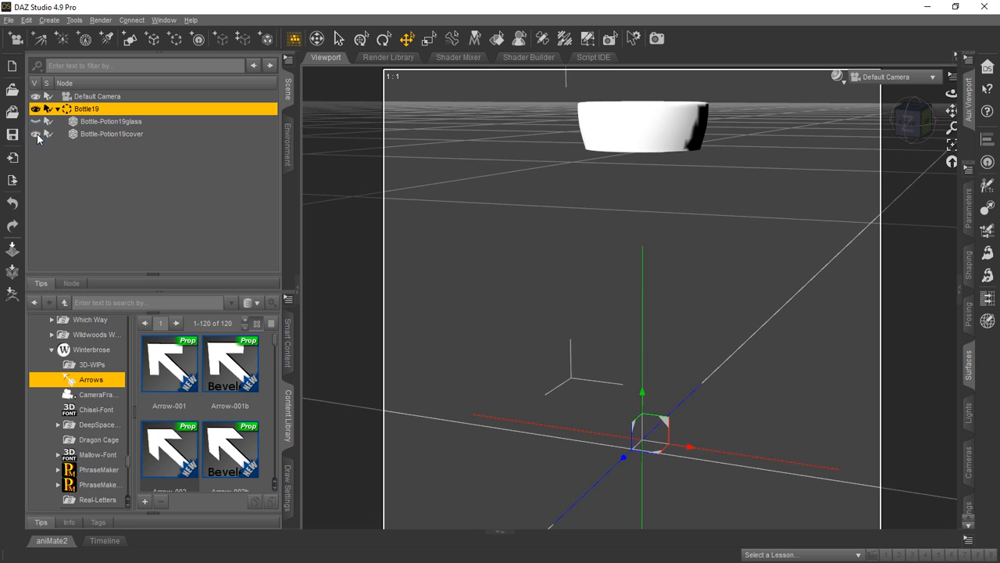
pyautogui.click(36, 135)
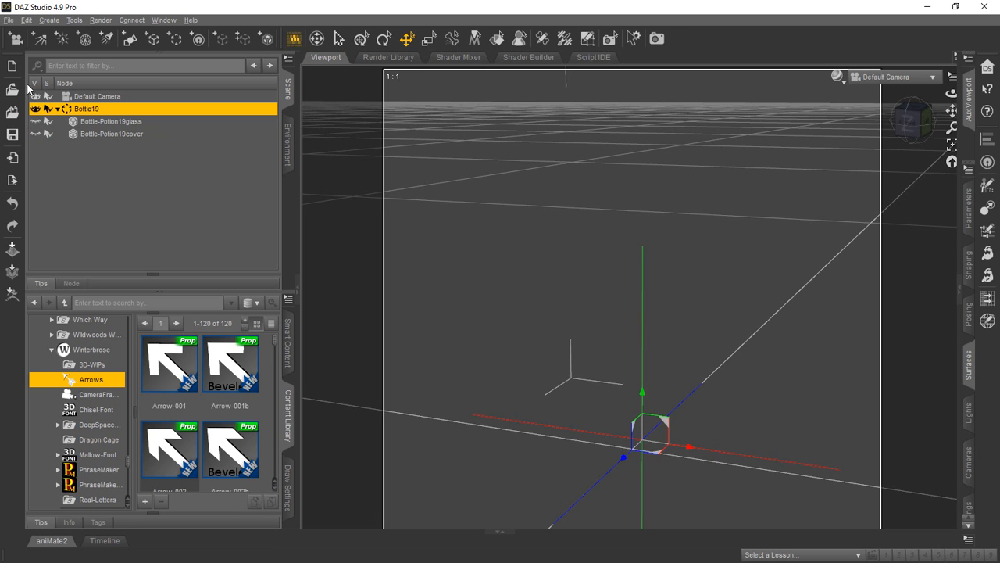
pyautogui.click(37, 132)
pyautogui.click(36, 121)
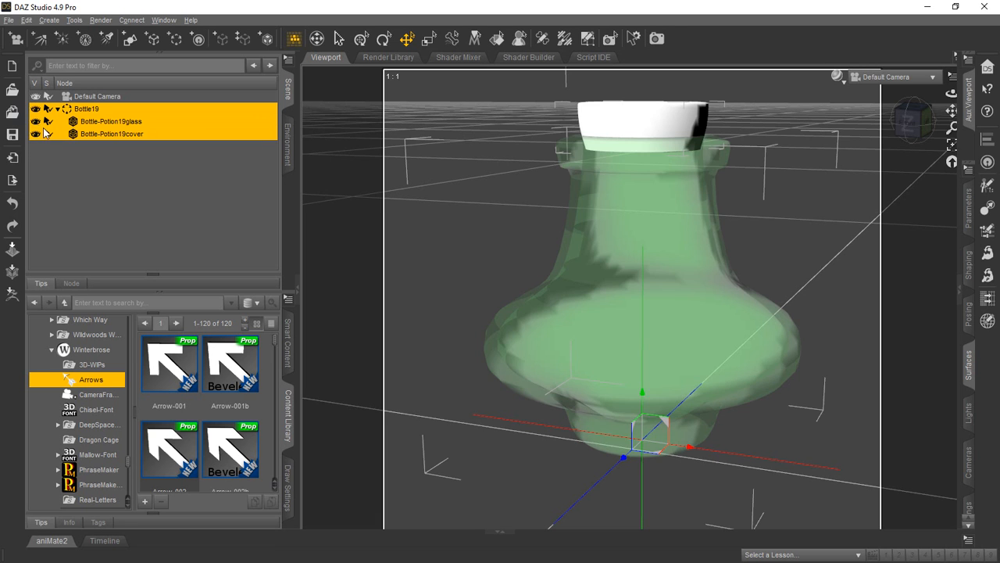
# Clear the multiple selection, select only Bottle19, and toggle the visibility of the expanded group off and back on
pyautogui.click(117, 181)
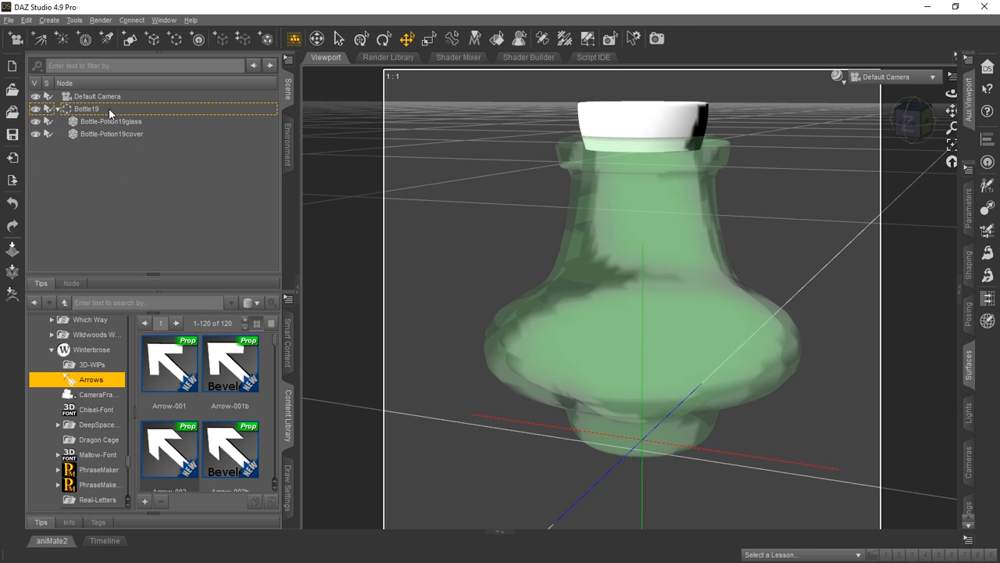
pyautogui.click(109, 108)
pyautogui.click(35, 109)
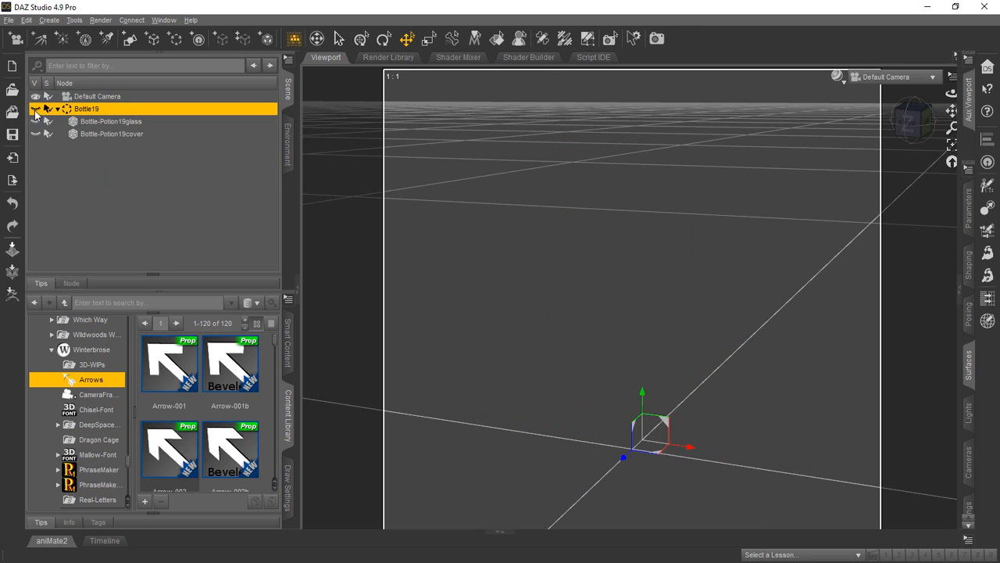
pyautogui.click(36, 110)
# Collapse the Bottle19 group and scale it down uniformly with the Universal tool
pyautogui.click(57, 109)
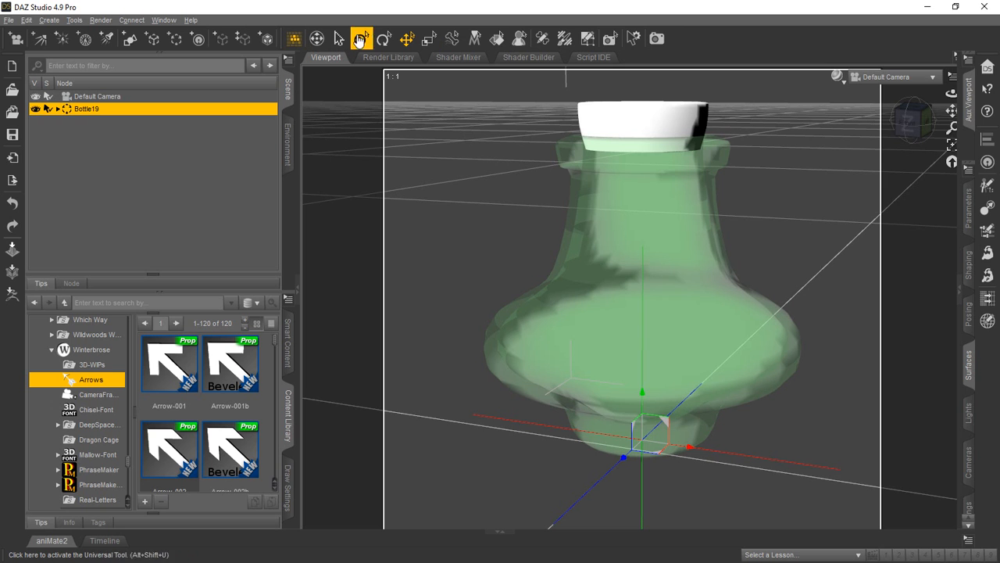
pyautogui.click(361, 38)
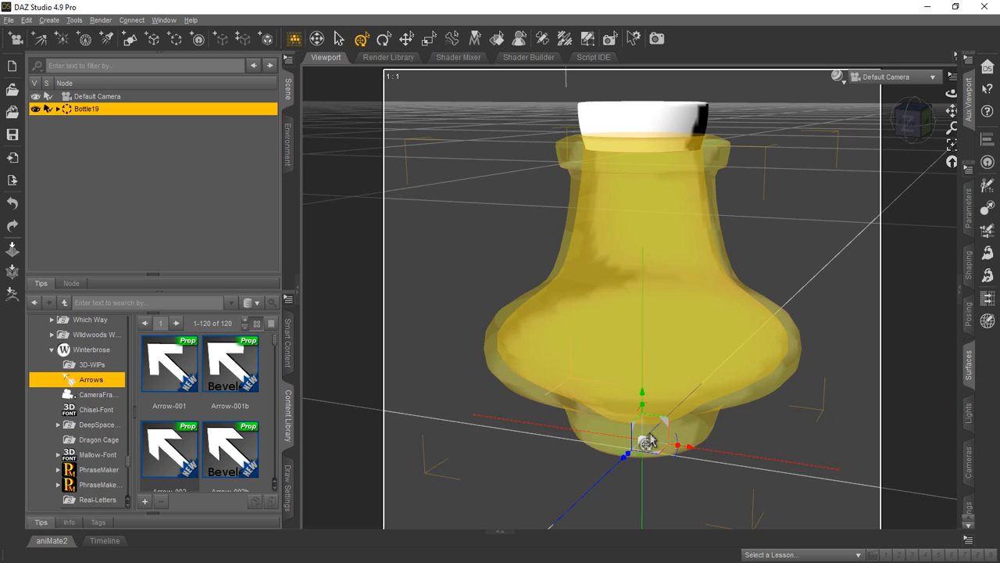
pyautogui.scroll(-3, 641, 441)
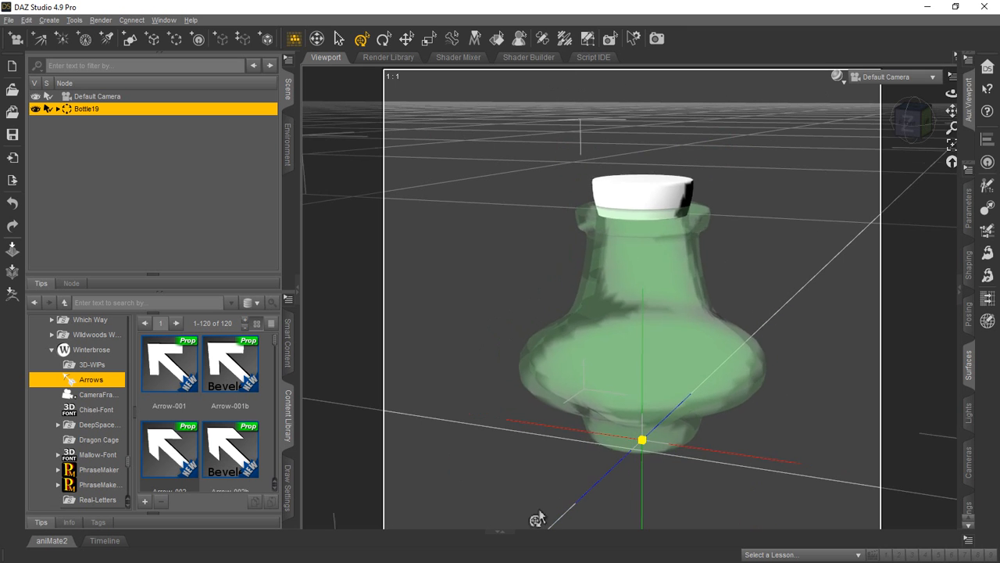
pyautogui.moveTo(539, 510); pyautogui.dragTo(567, 477)
pyautogui.moveTo(668, 399); pyautogui.dragTo(661, 205)
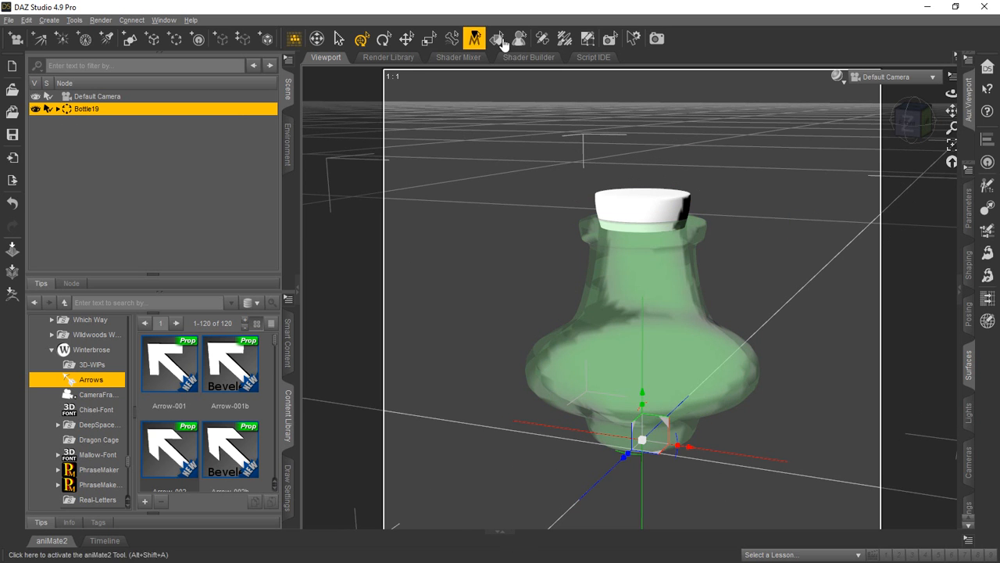
# Enlarge the viewport, show the General render settings, and render the scene with NVIDIA Iray
pyautogui.click(297, 286)
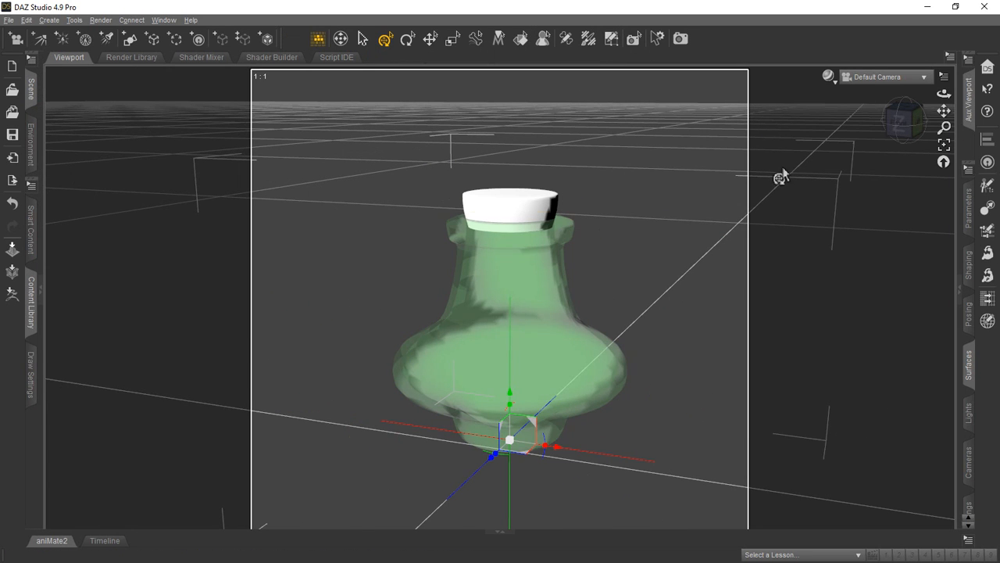
pyautogui.click(971, 504)
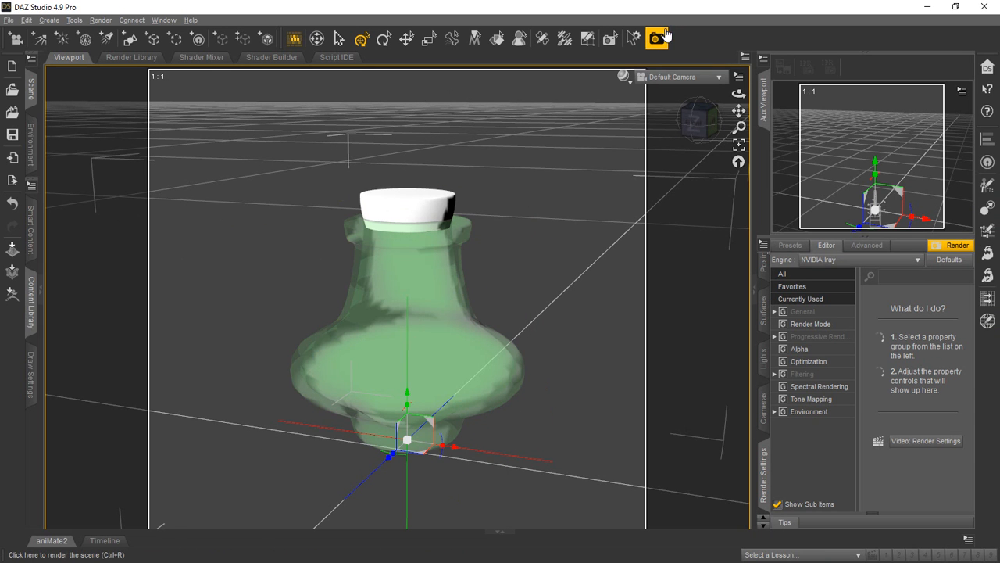
pyautogui.click(817, 311)
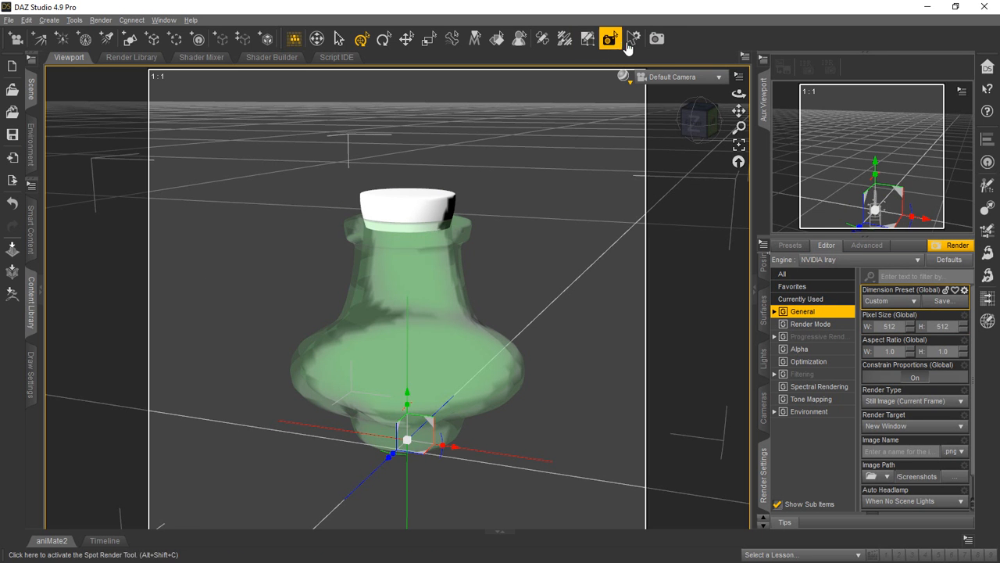
pyautogui.click(654, 41)
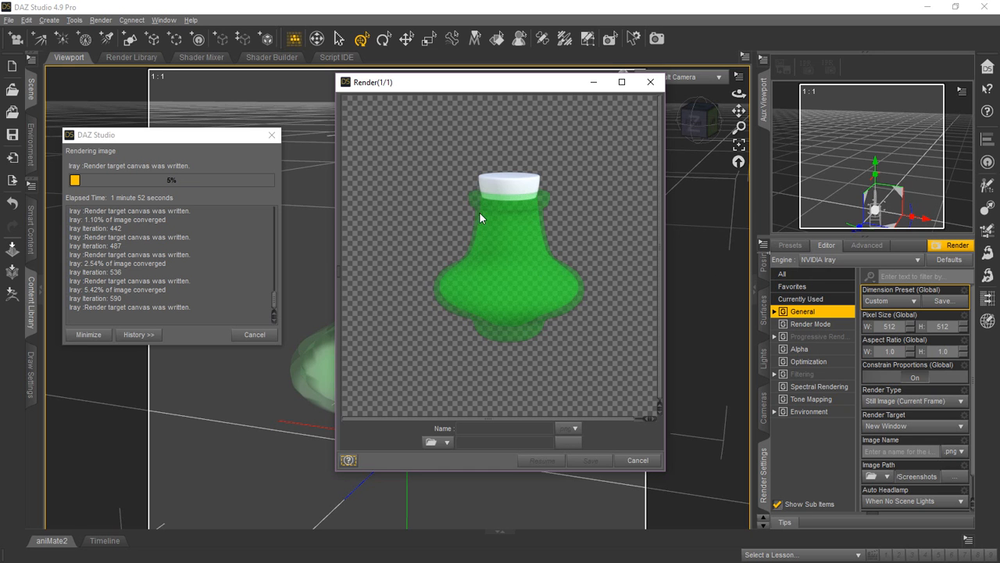
# Stop the render in progress, compare the bottle image with the viewport, and close the render without saving
pyautogui.moveTo(459, 86); pyautogui.dragTo(420, 99)
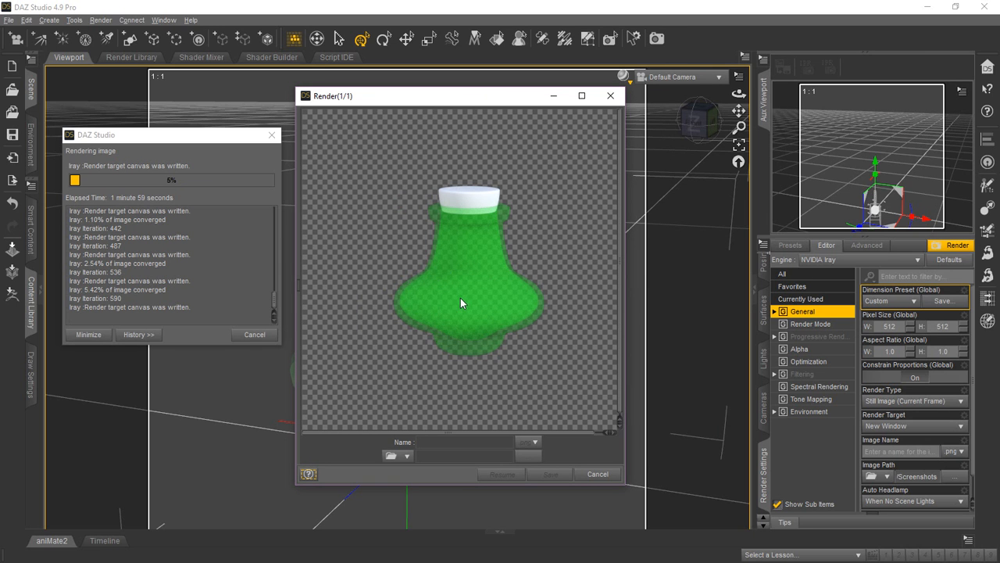
pyautogui.click(244, 336)
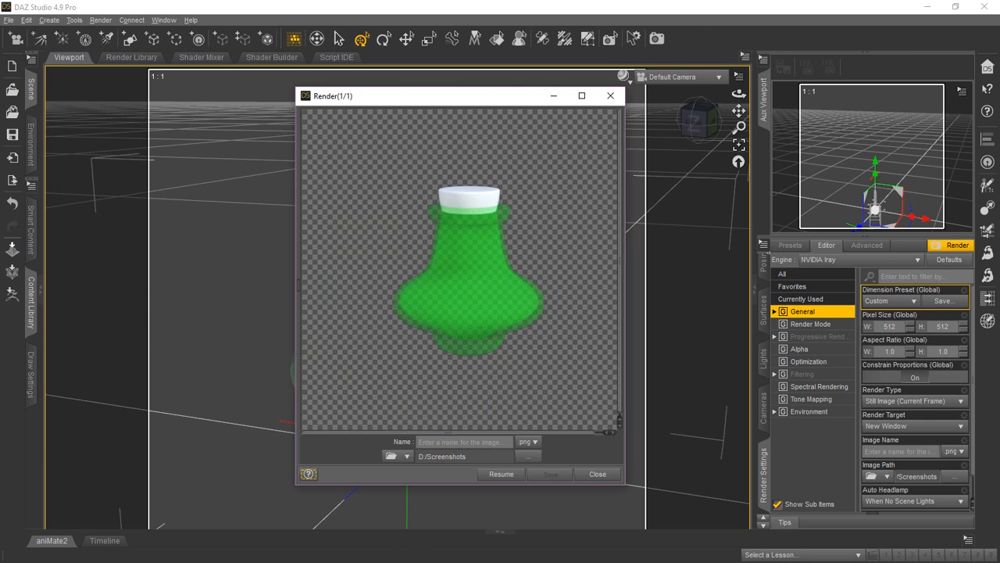
pyautogui.moveTo(533, 102); pyautogui.dragTo(669, 94)
pyautogui.moveTo(574, 105); pyautogui.dragTo(783, 83)
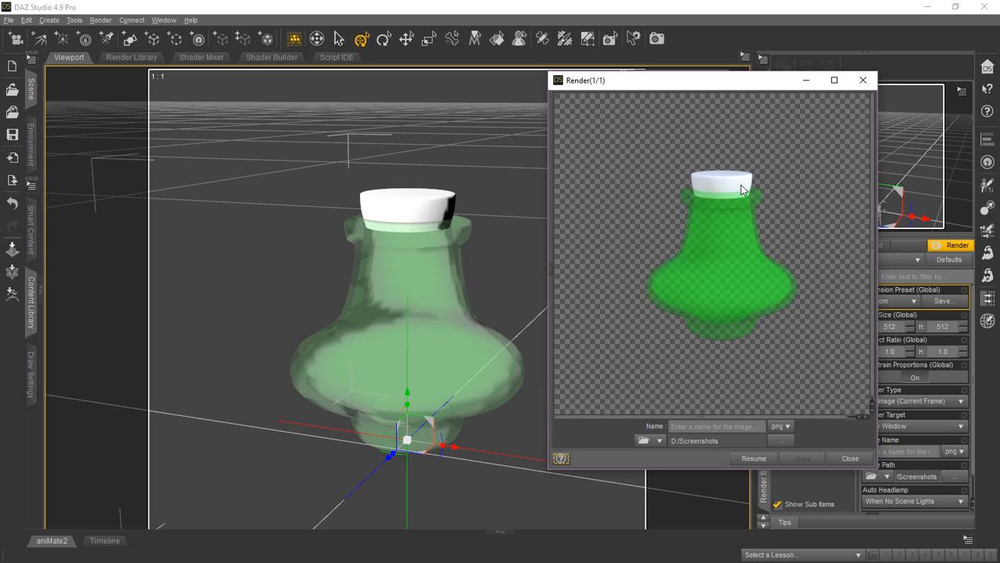
pyautogui.click(850, 460)
# Set the Bottle-Potion19cover surface's diffuse color to brown 128, 64, 64 and its lighting model to Matte
pyautogui.click(400, 228)
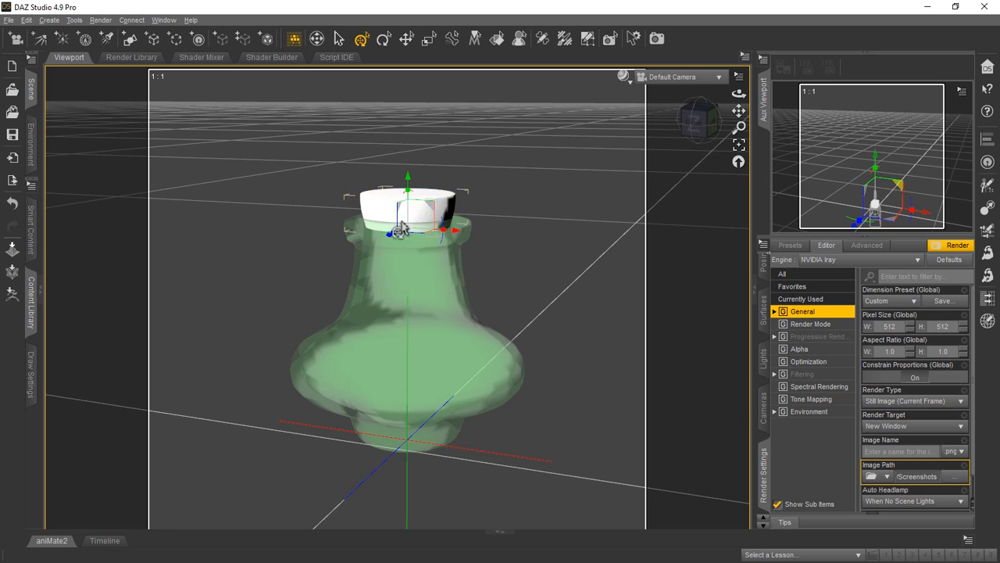
pyautogui.click(764, 310)
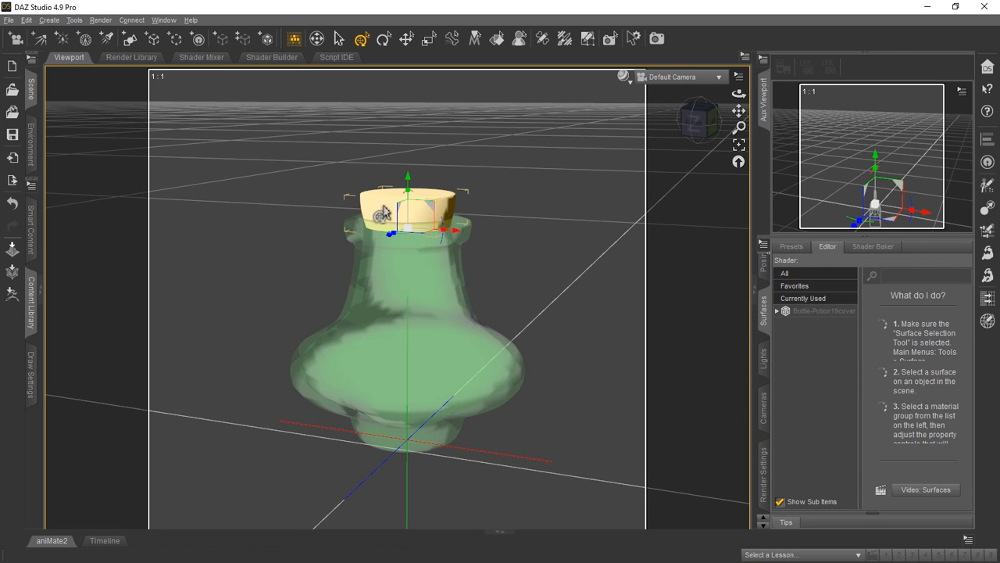
pyautogui.click(821, 311)
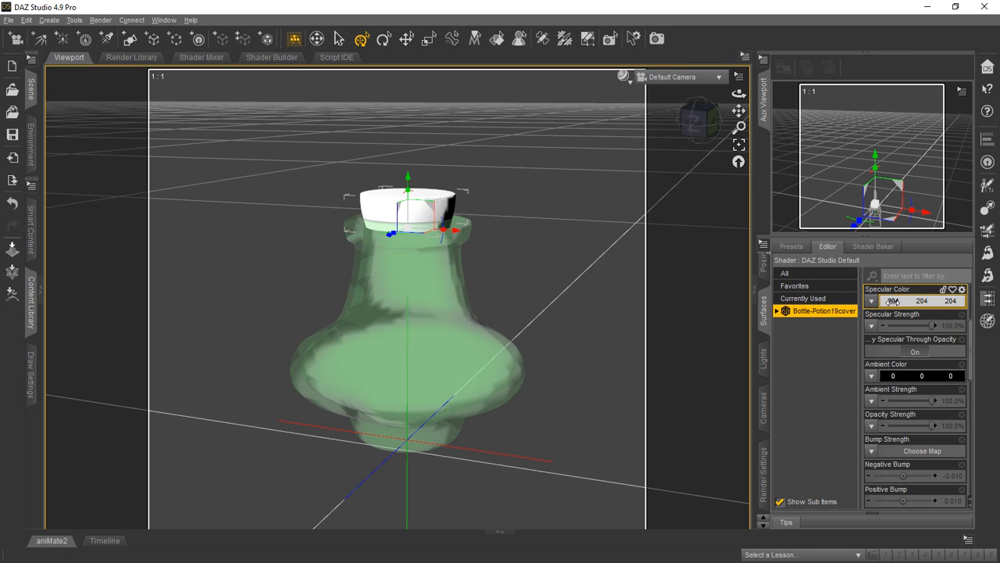
pyautogui.scroll(2, 910, 316)
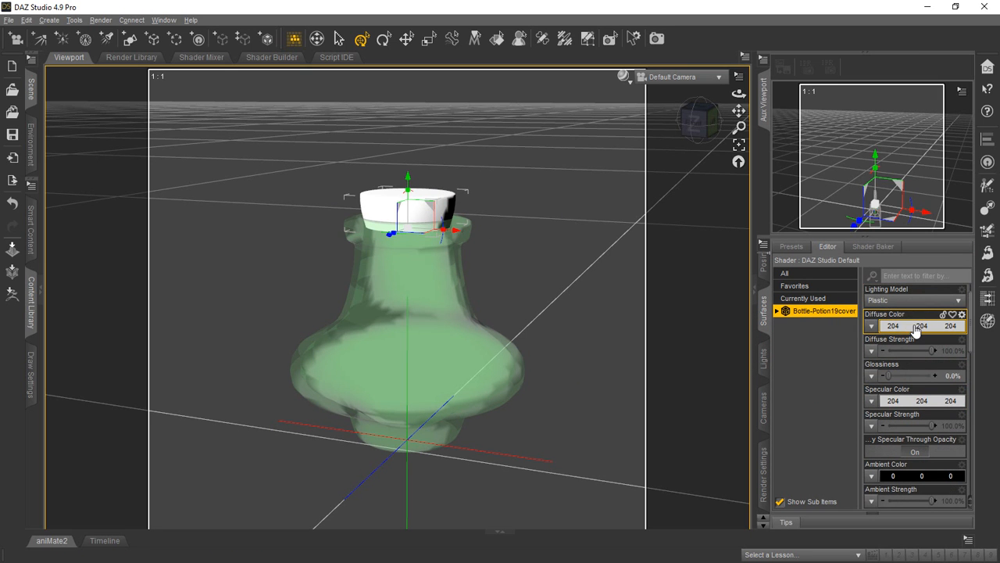
pyautogui.click(916, 326)
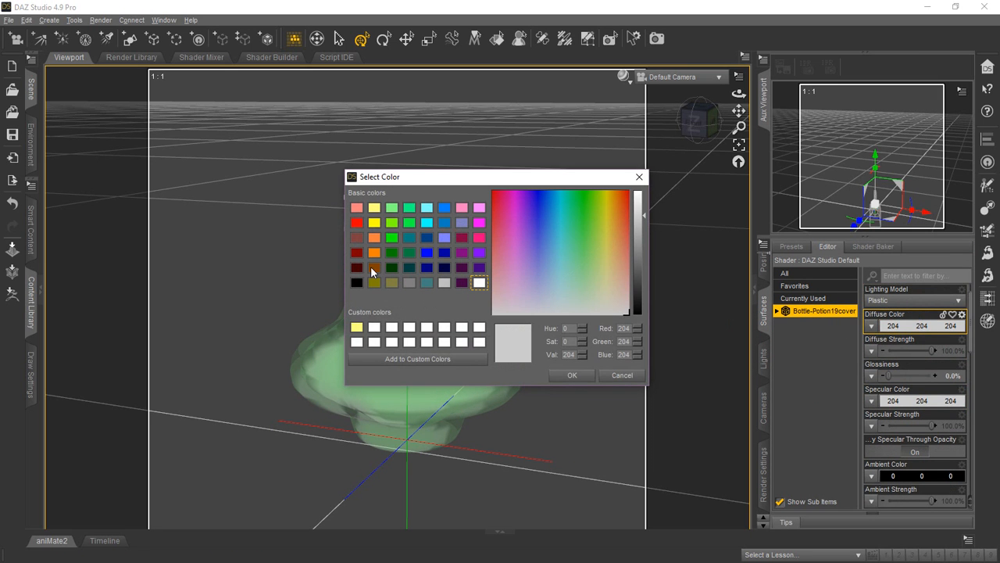
pyautogui.click(357, 238)
pyautogui.click(572, 375)
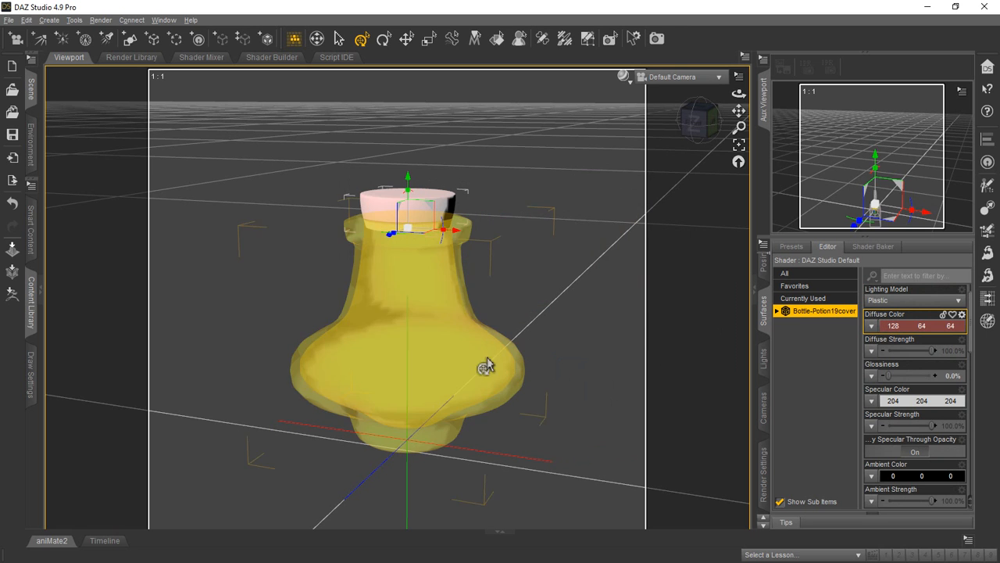
pyautogui.click(887, 300)
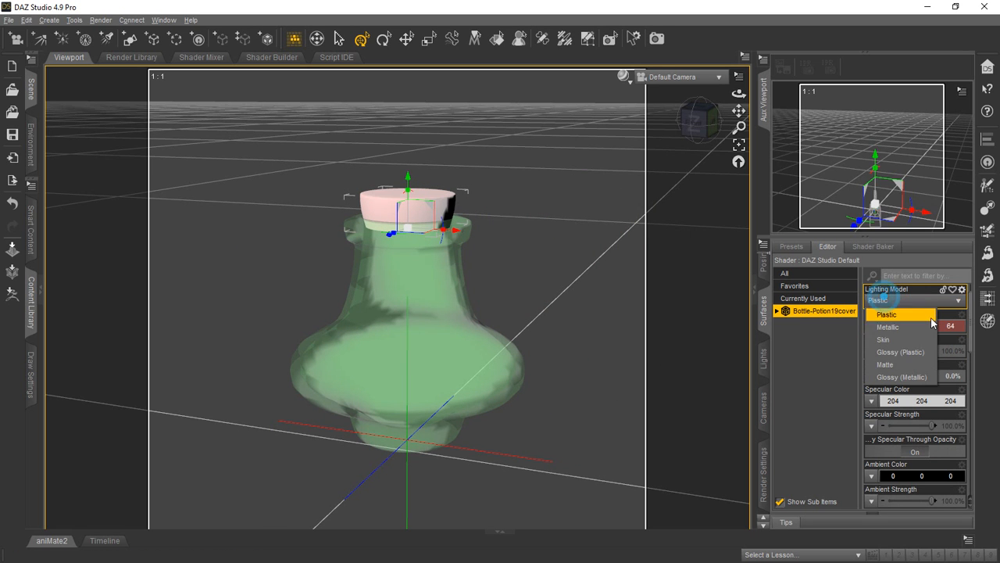
pyautogui.click(898, 364)
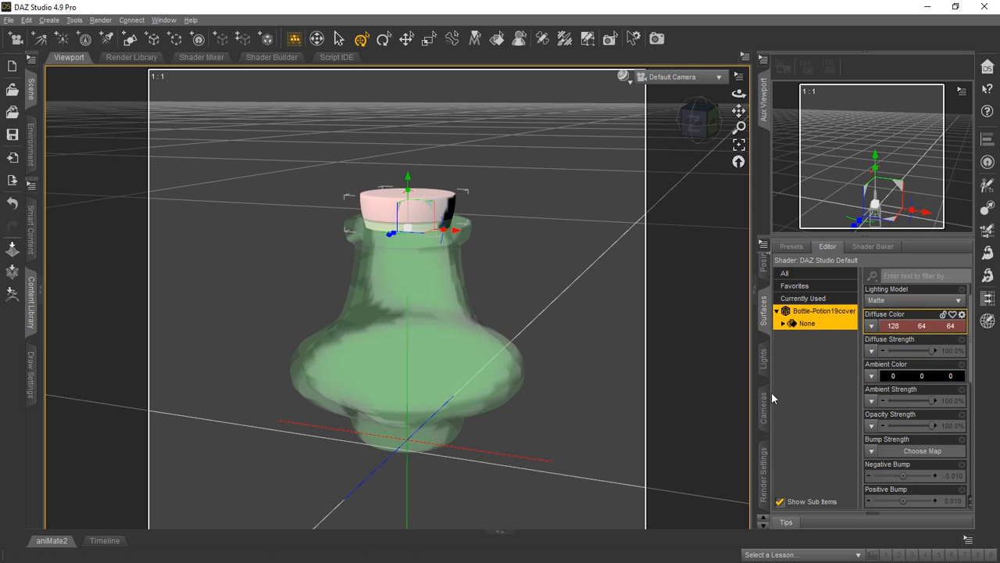
# Switch the render engine to 3Delight in the render settings
pyautogui.click(765, 468)
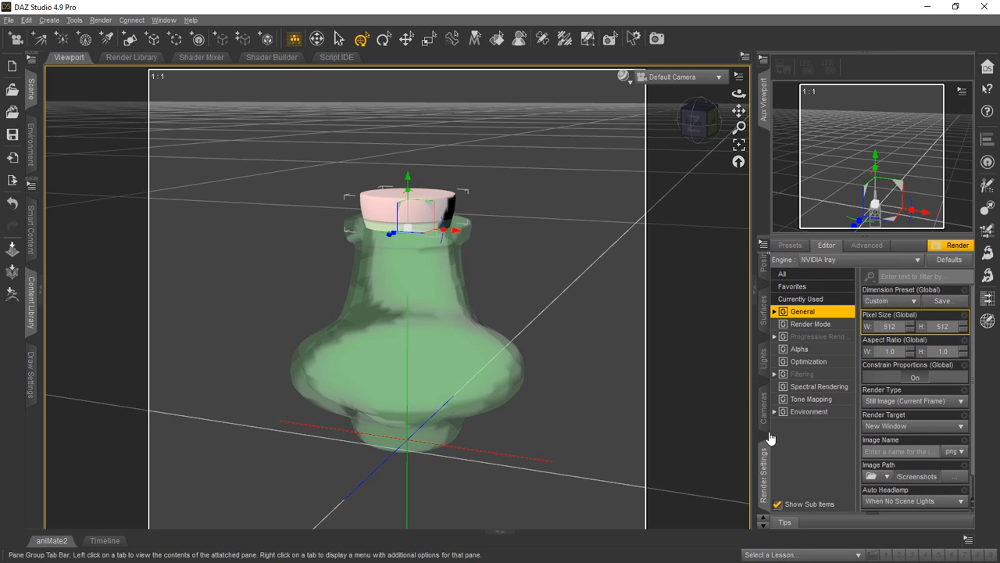
pyautogui.click(822, 261)
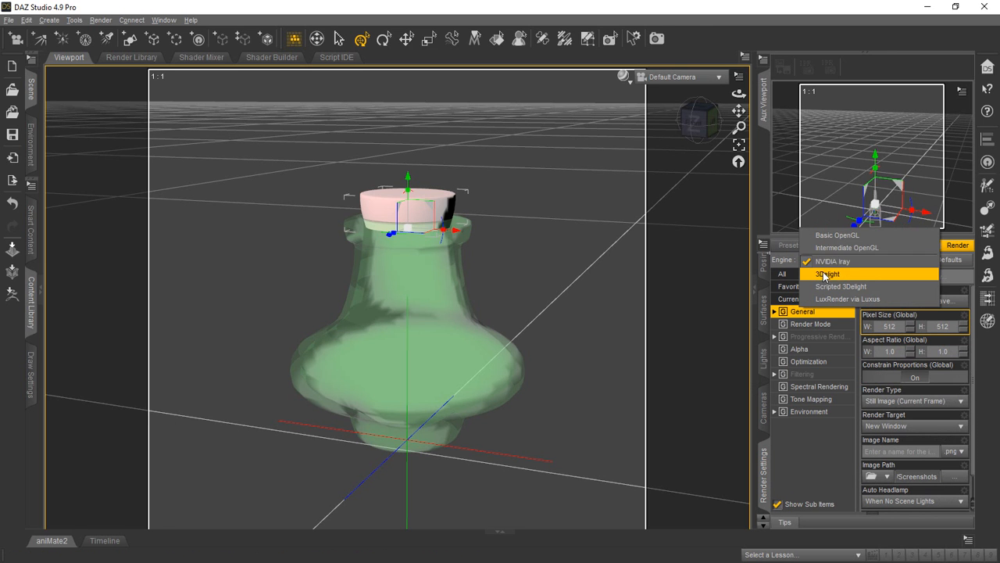
pyautogui.click(862, 234)
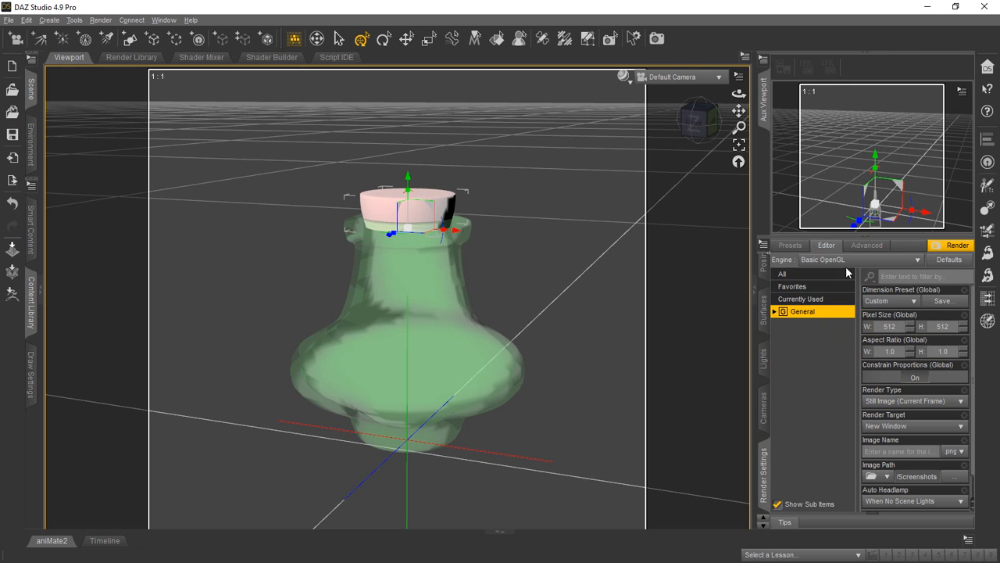
pyautogui.click(846, 261)
pyautogui.click(835, 296)
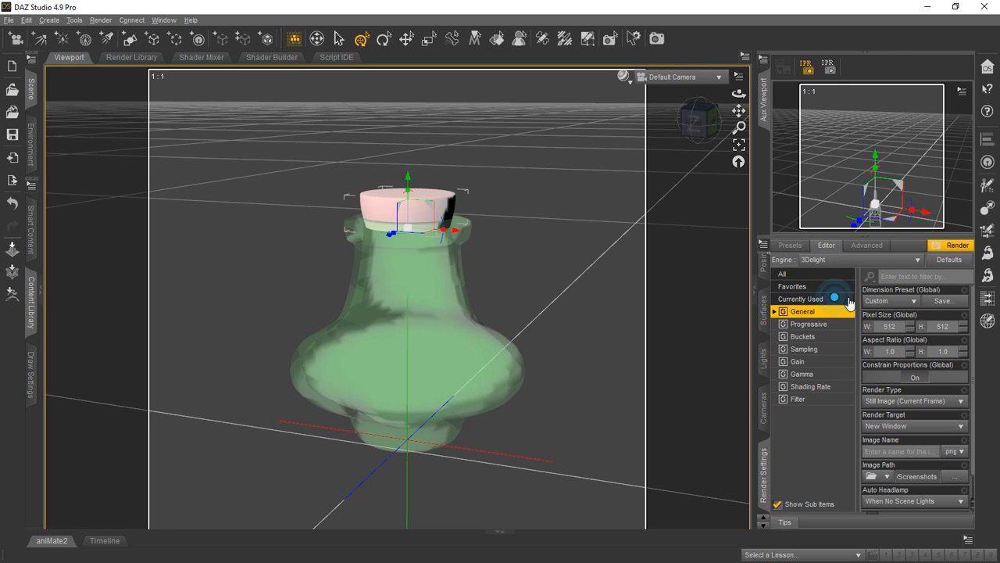
# Render the bottle with 3Delight, inspect the glass and cover in the image, and close the render without saving
pyautogui.click(657, 38)
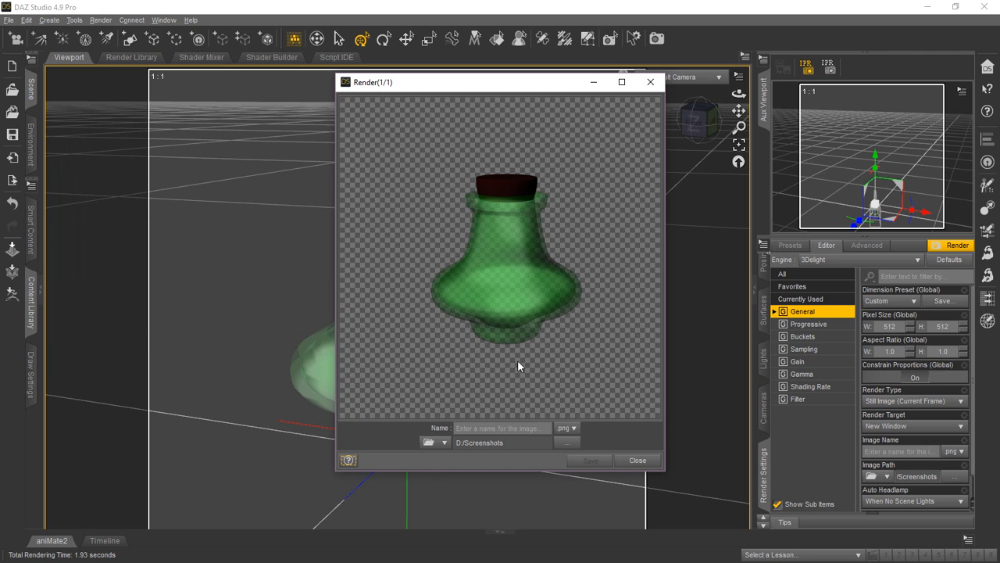
pyautogui.moveTo(565, 91); pyautogui.dragTo(591, 116)
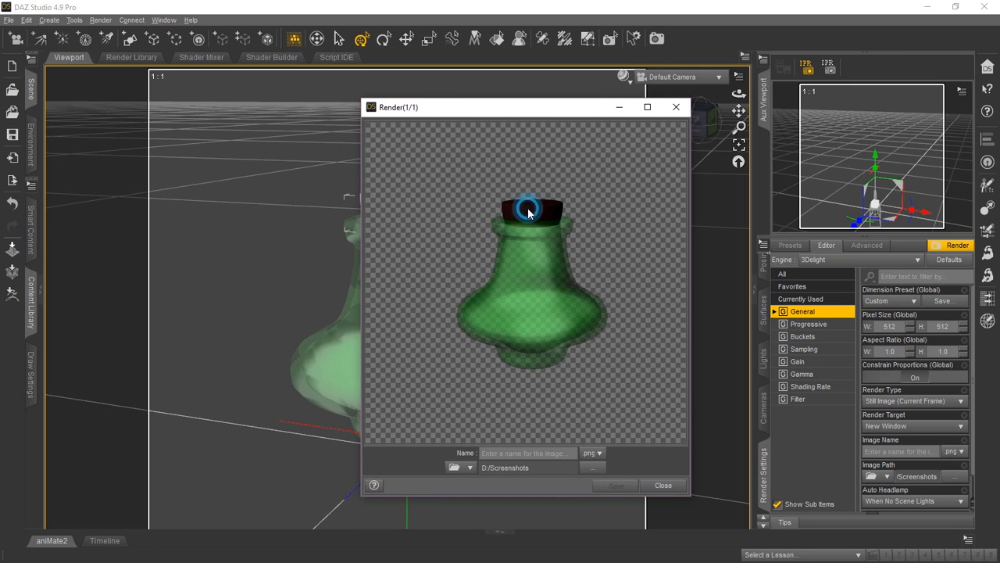
pyautogui.click(663, 486)
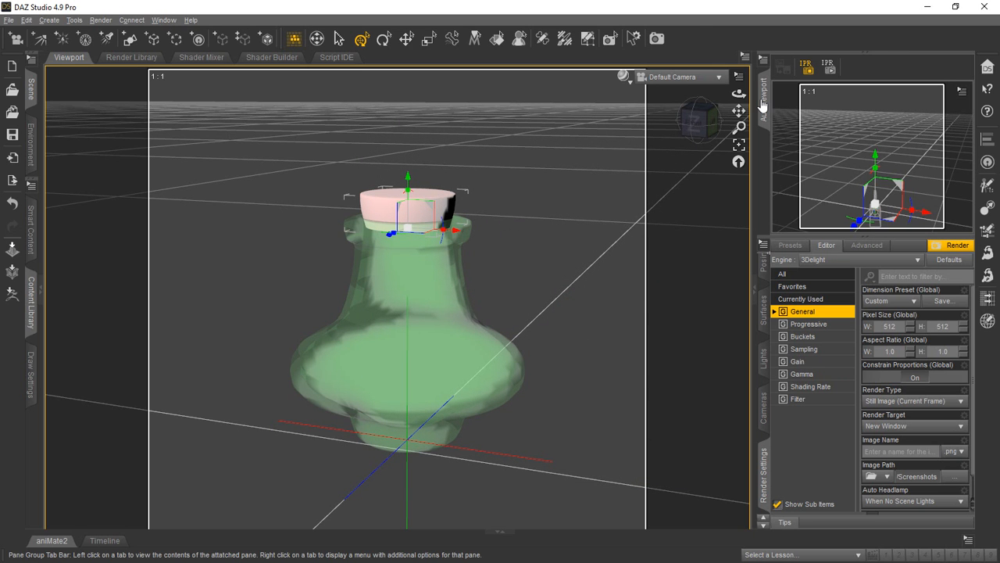